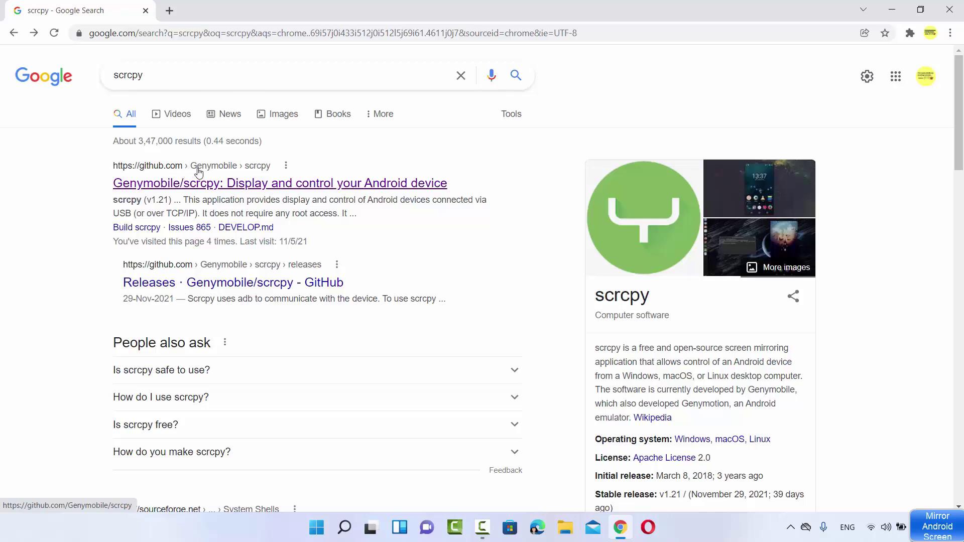
# Step: Download scrcpy-win64-v1.21.zip from the Windows link in the Genymobile/scrcpy README's Get the app section
pyautogui.click(258, 187)
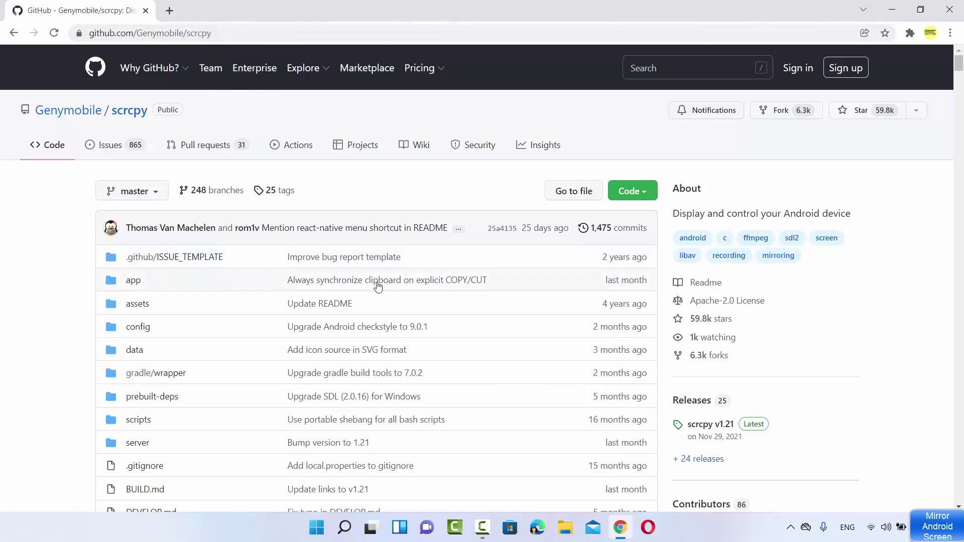
pyautogui.scroll(-1, 374, 287)
pyautogui.scroll(-10, 394, 271)
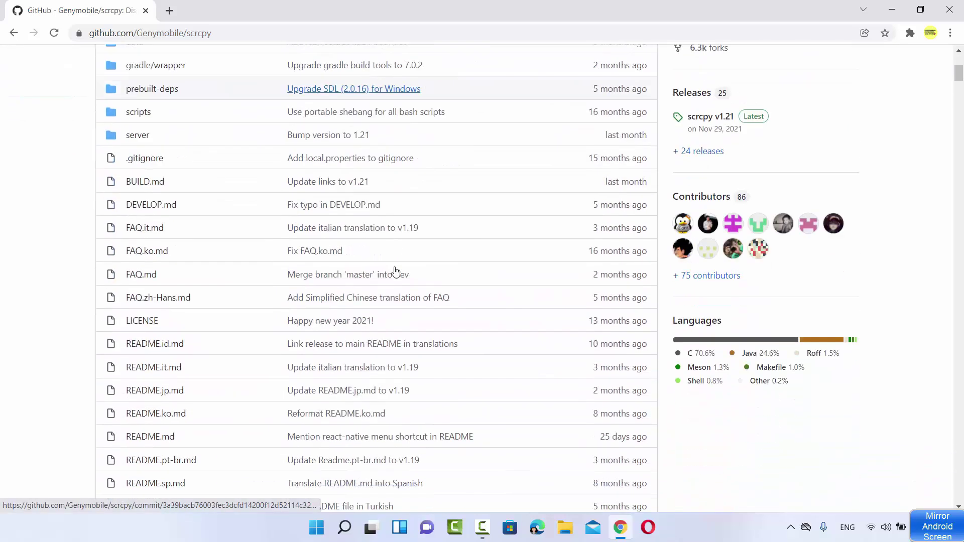
pyautogui.scroll(-6, 394, 272)
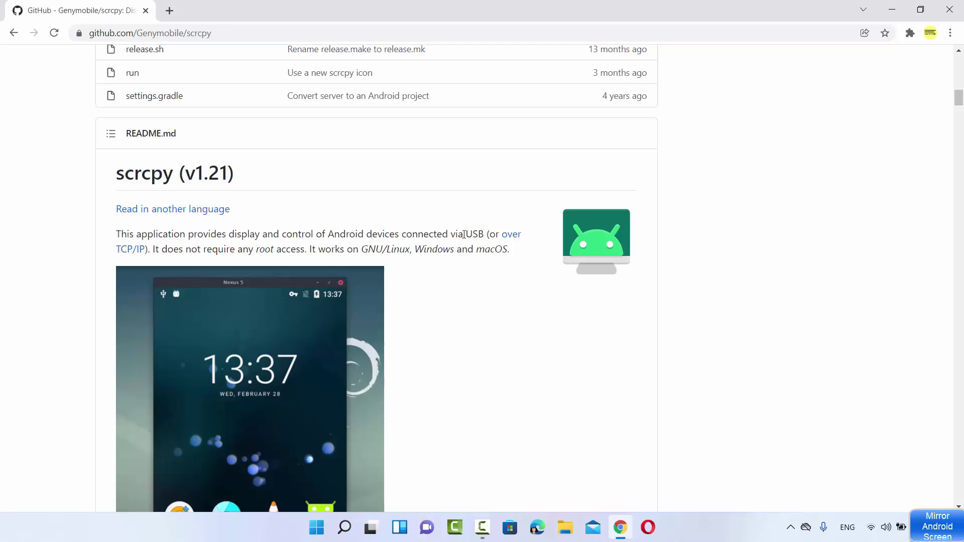
pyautogui.scroll(-5, 463, 256)
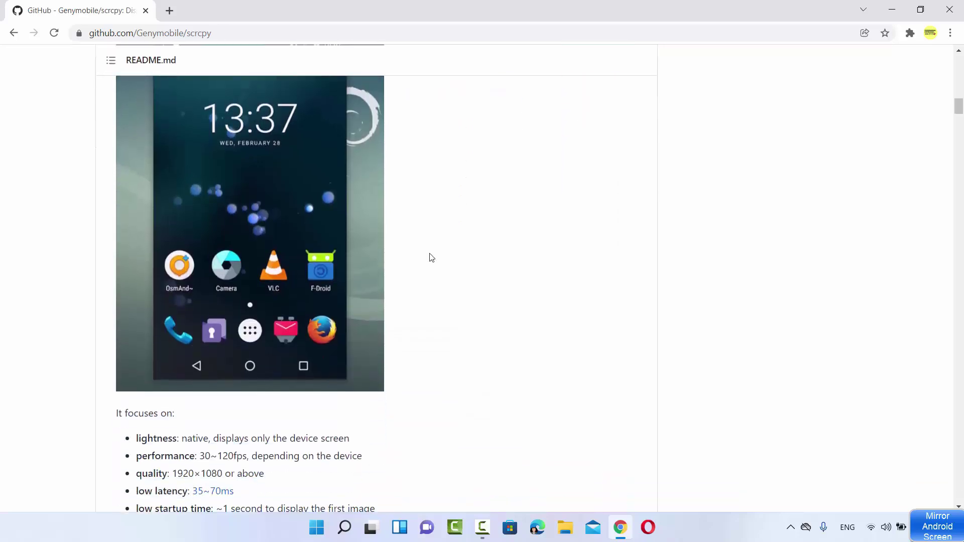
pyautogui.scroll(-10, 431, 258)
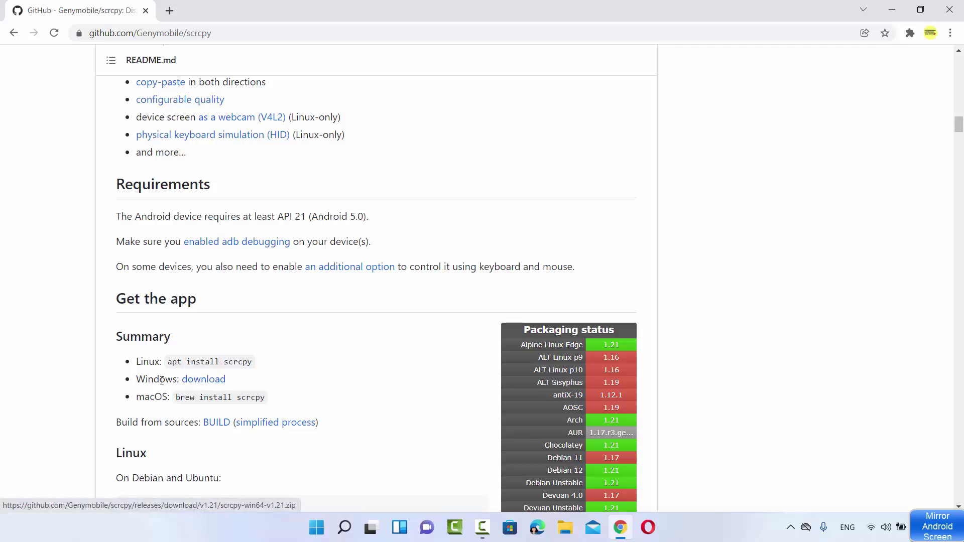
pyautogui.click(191, 380)
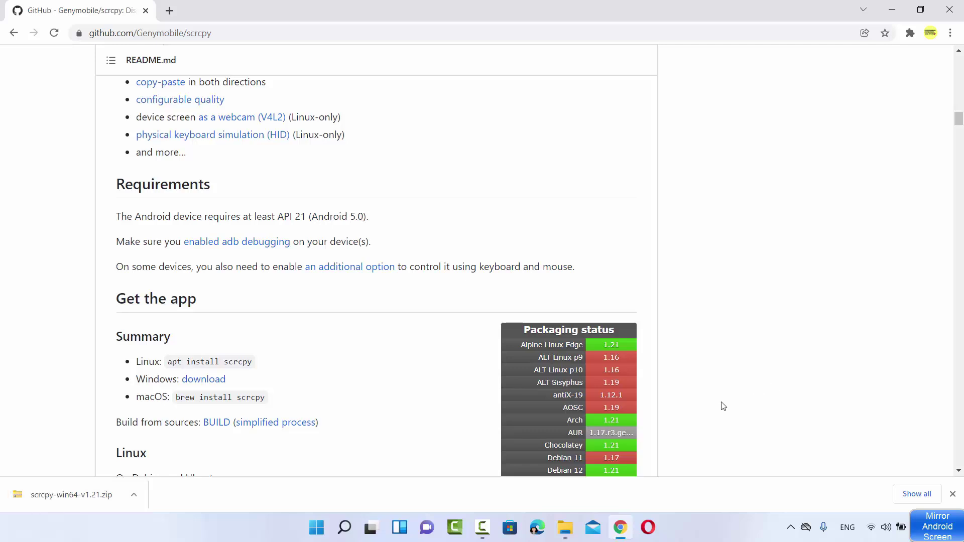
pyautogui.click(565, 527)
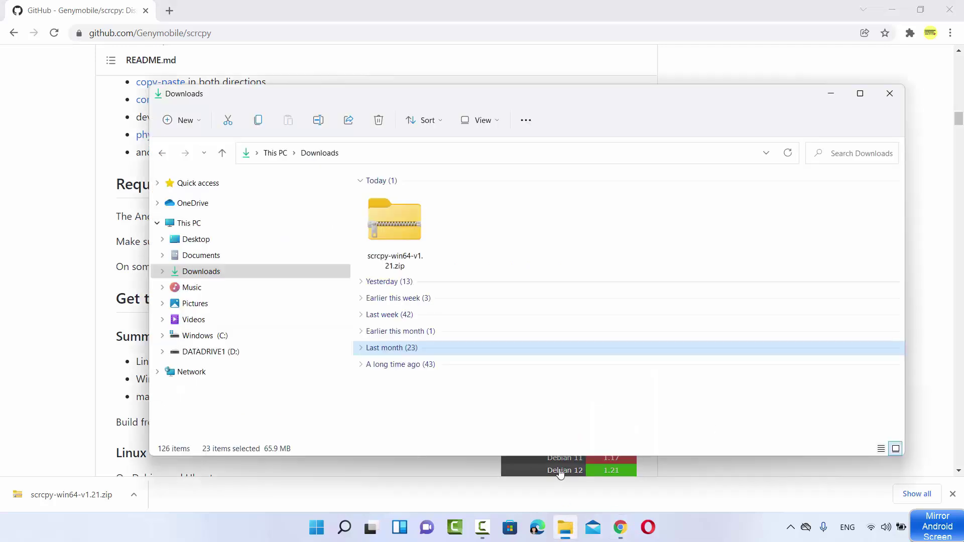
# Step: Copy the downloaded scrcpy zip and go to the Windows (C:) drive
pyautogui.click(398, 228)
pyautogui.hotkey('ctrl', 'c')
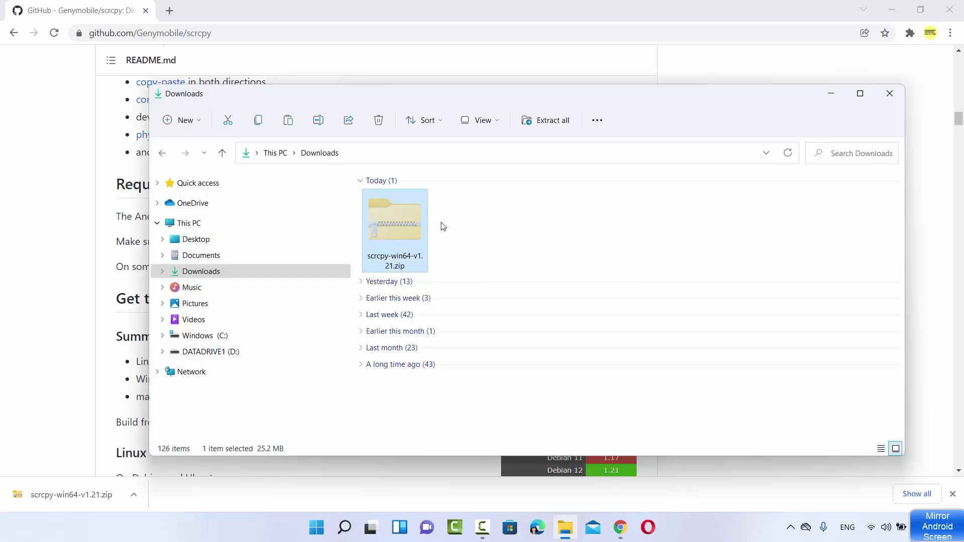
pyautogui.click(233, 337)
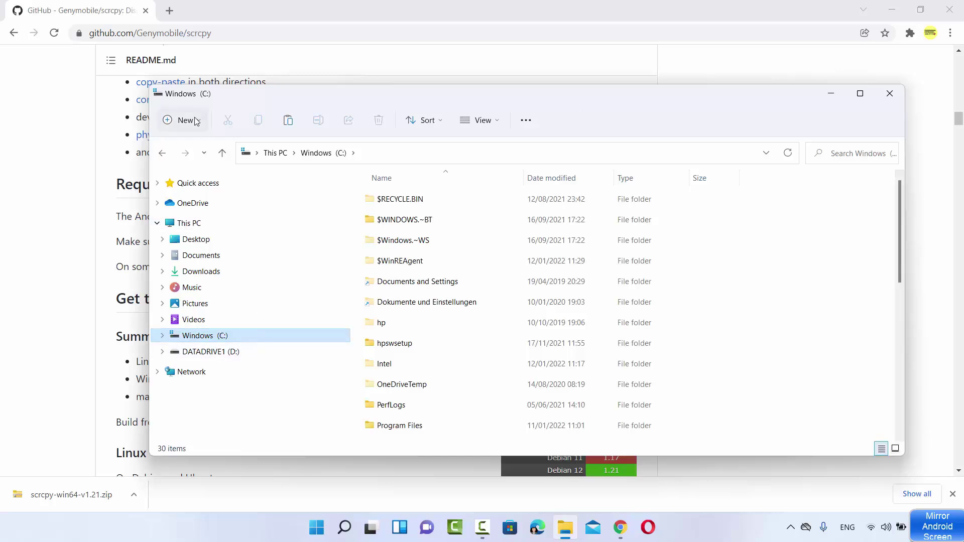
# Step: Create a new folder named scrcpy on the C: drive
pyautogui.hotkey('ctrl', 'shift', 'n')
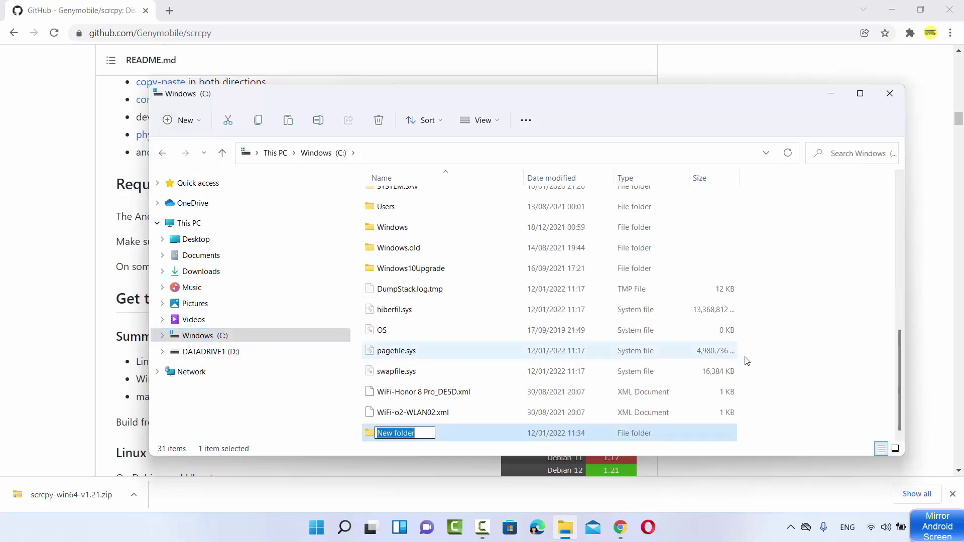
pyautogui.press('BackSpace')
pyautogui.hotkey('alt', 'shift')
pyautogui.write('s')
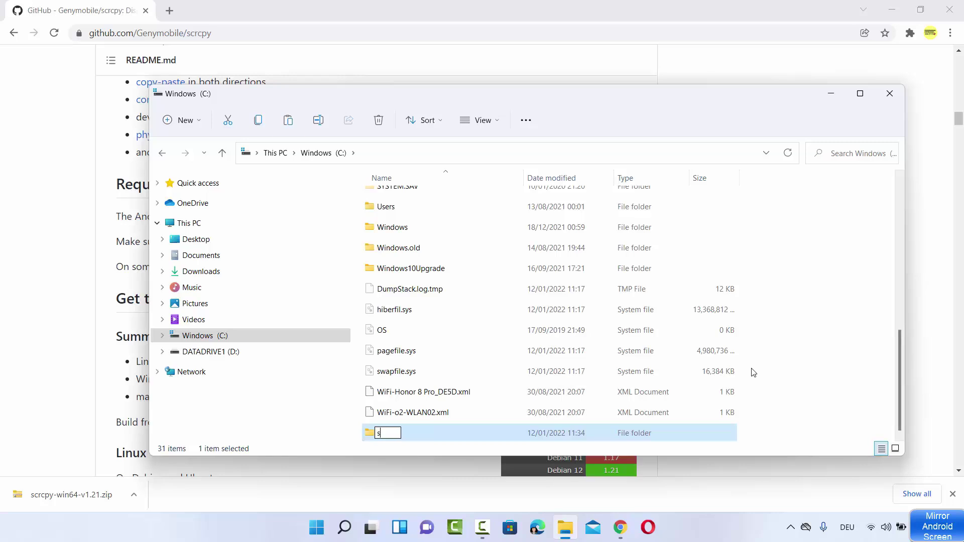
pyautogui.write('crcpy')
pyautogui.press('Return')
# Step: Paste the scrcpy zip into the new C:\scrcpy folder
pyautogui.doubleClick(411, 432)
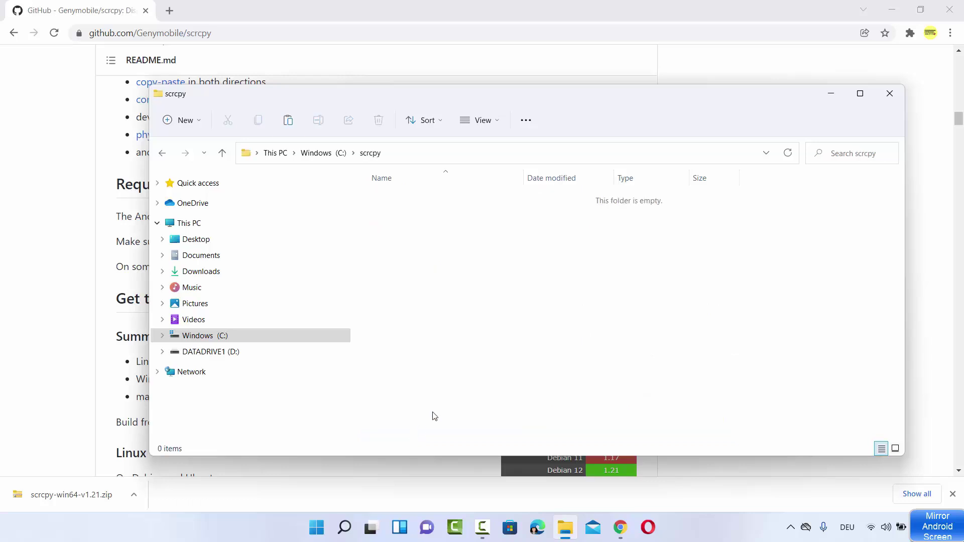
pyautogui.hotkey('ctrl', 'v')
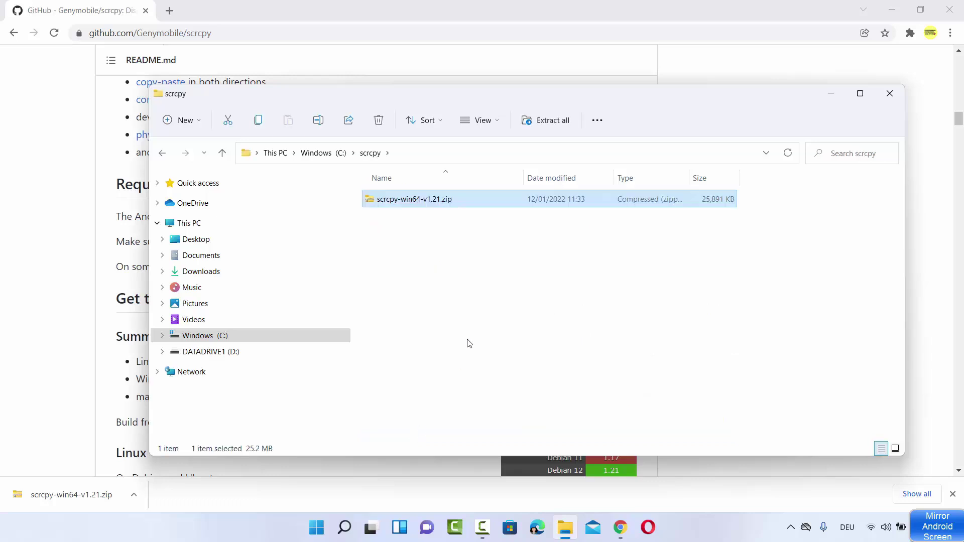
pyautogui.click(477, 306)
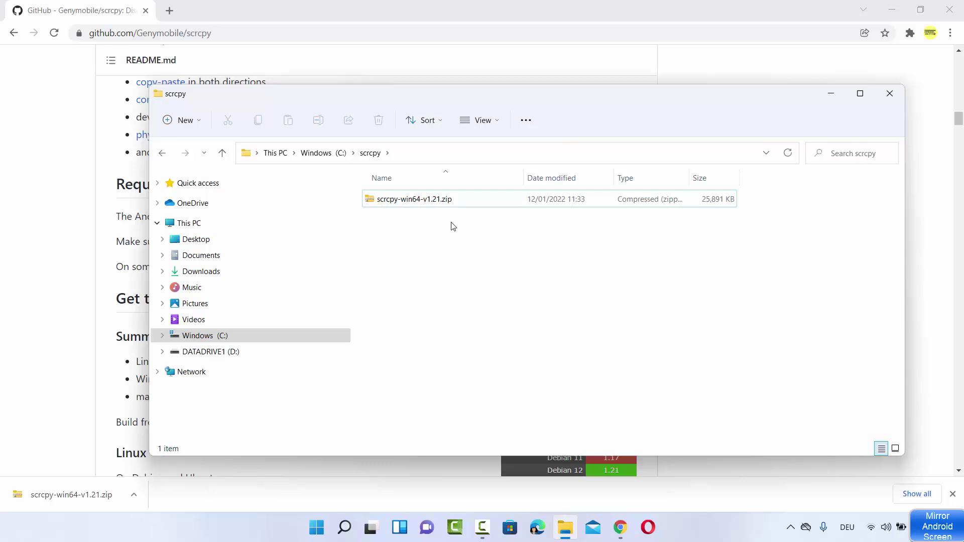
# Step: Extract All from the zip, removing 'scrcpy-win64-v1.21' so files land directly in C:\scrcpy
pyautogui.rightClick(443, 202)
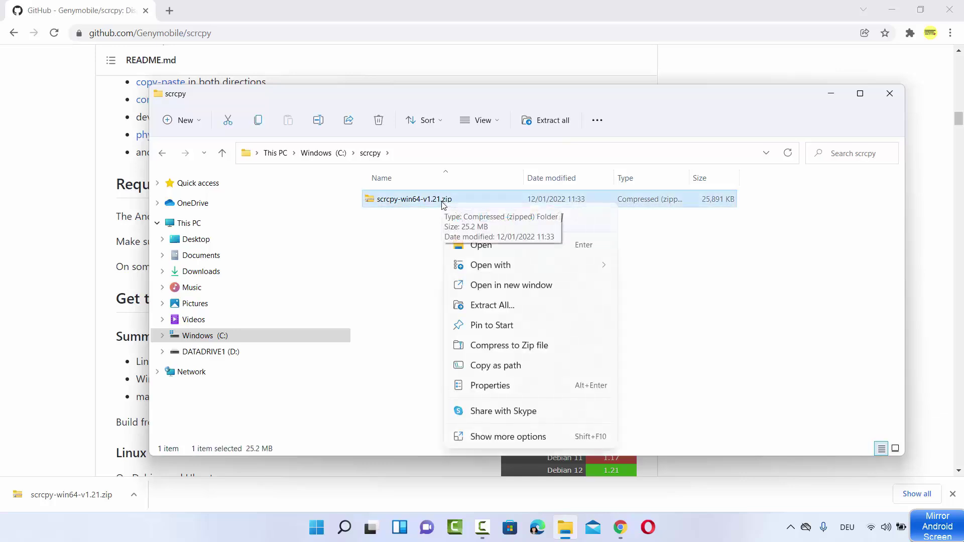
pyautogui.click(486, 310)
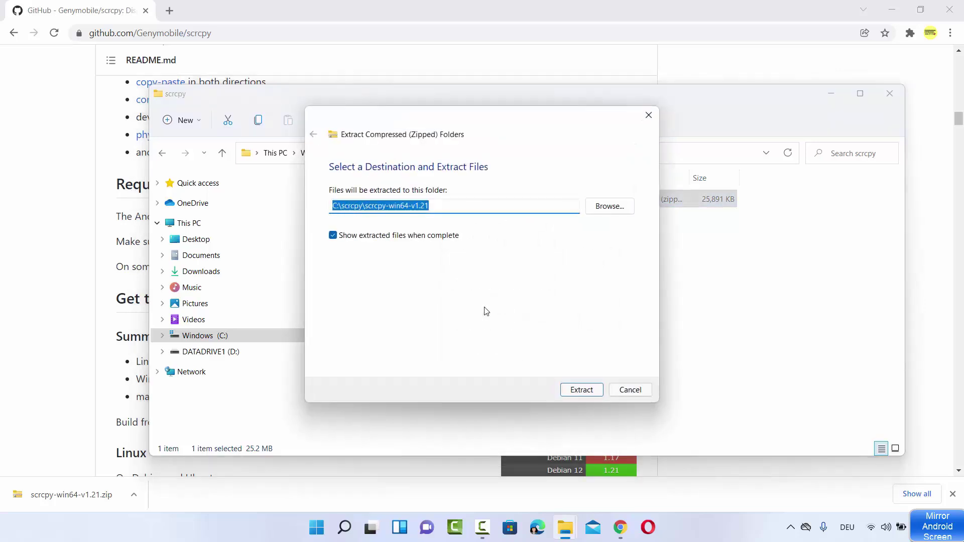
pyautogui.click(371, 205)
pyautogui.moveTo(366, 206); pyautogui.dragTo(476, 206)
pyautogui.press('BackSpace')
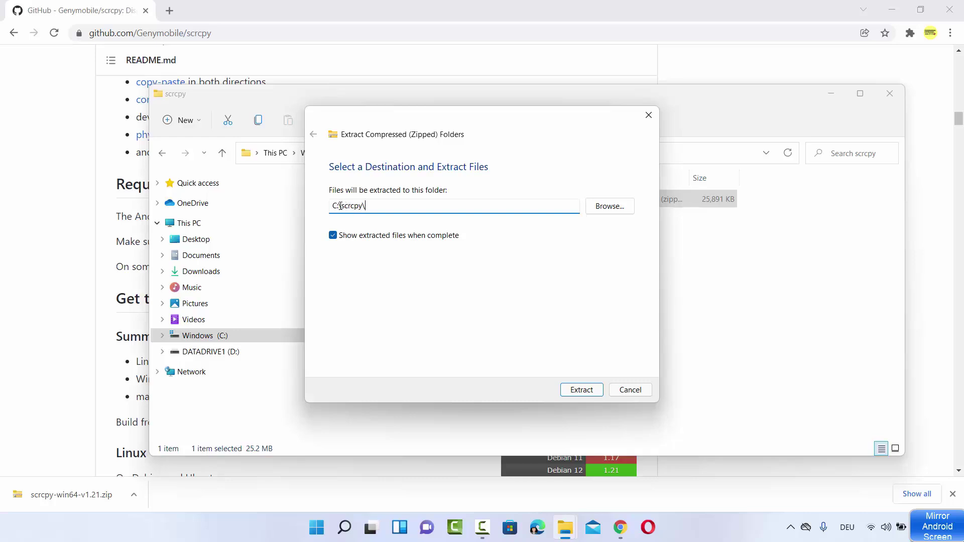
pyautogui.click(577, 394)
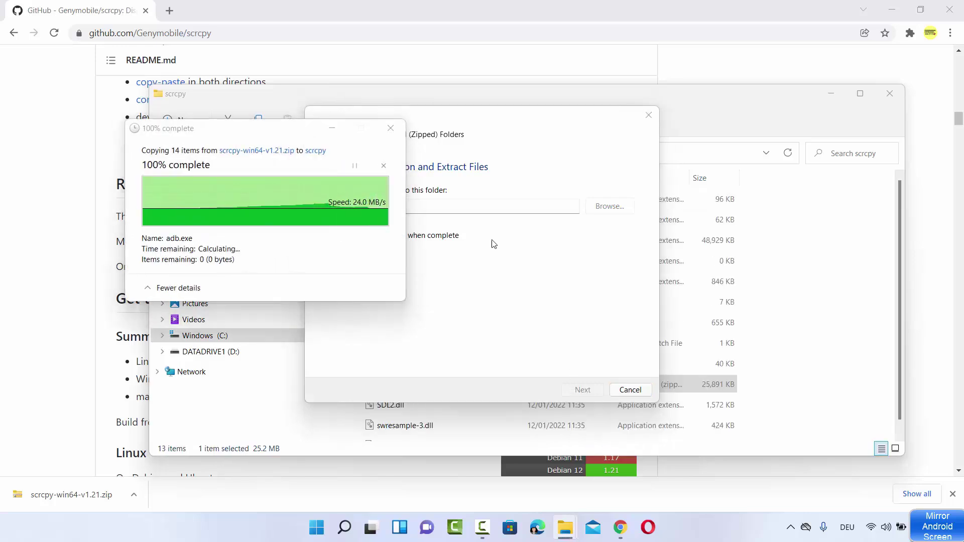
# Step: Check the extracted files in C:\scrcpy, select scrcpy.exe, and bring the GitHub page back
pyautogui.scroll(-1, 490, 301)
pyautogui.scroll(1, 490, 302)
pyautogui.scroll(-1, 490, 302)
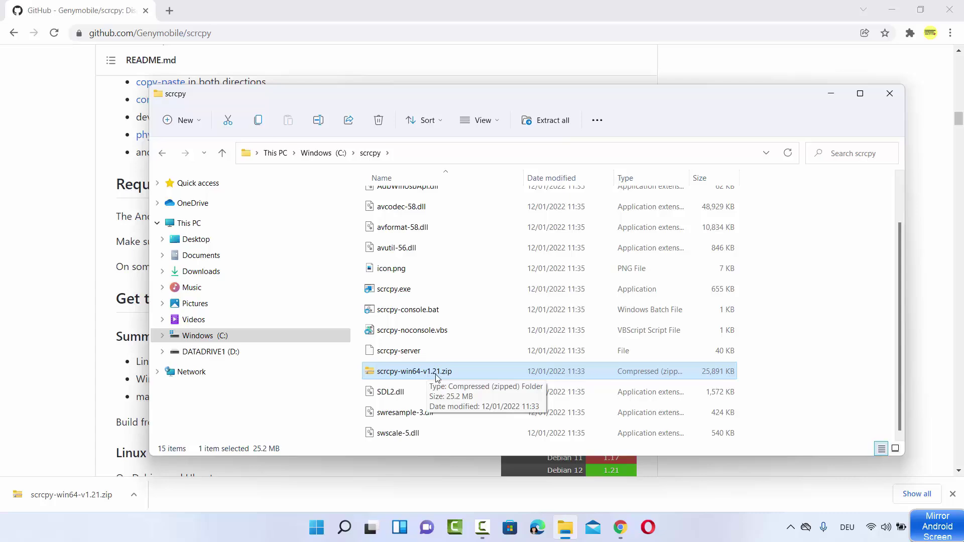
pyautogui.click(891, 10)
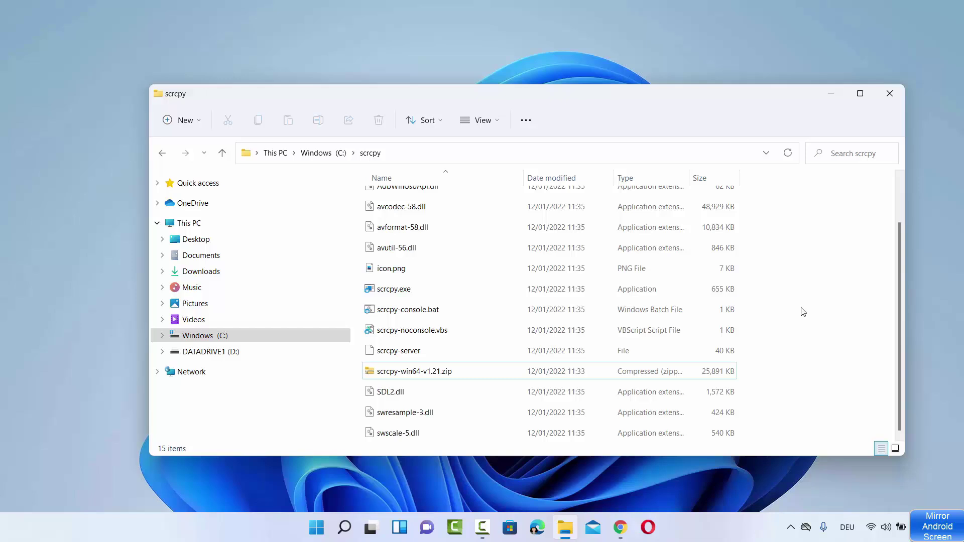
pyautogui.click(387, 295)
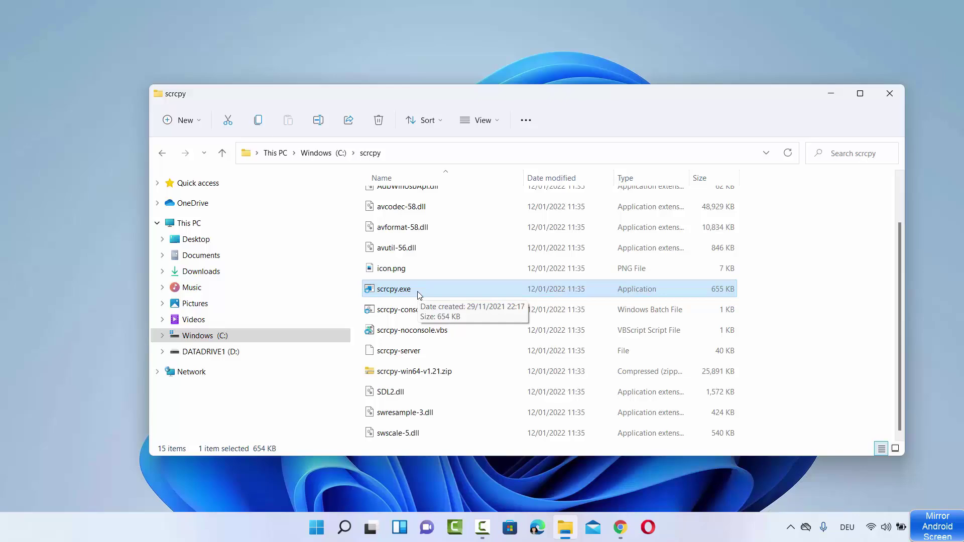
pyautogui.click(622, 528)
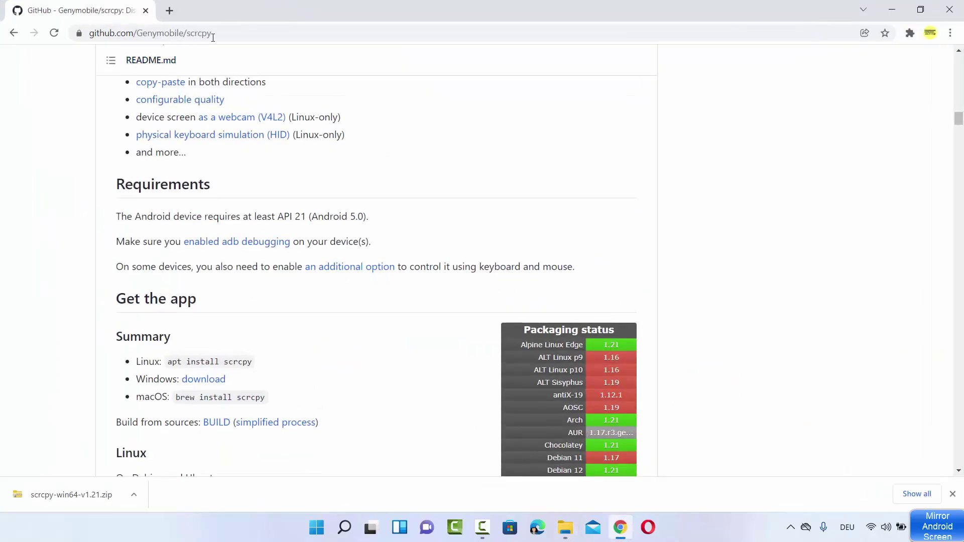
# Step: Scroll the README to the Run section and select the 'scrcpy' command in its code block
pyautogui.scroll(-9, 374, 193)
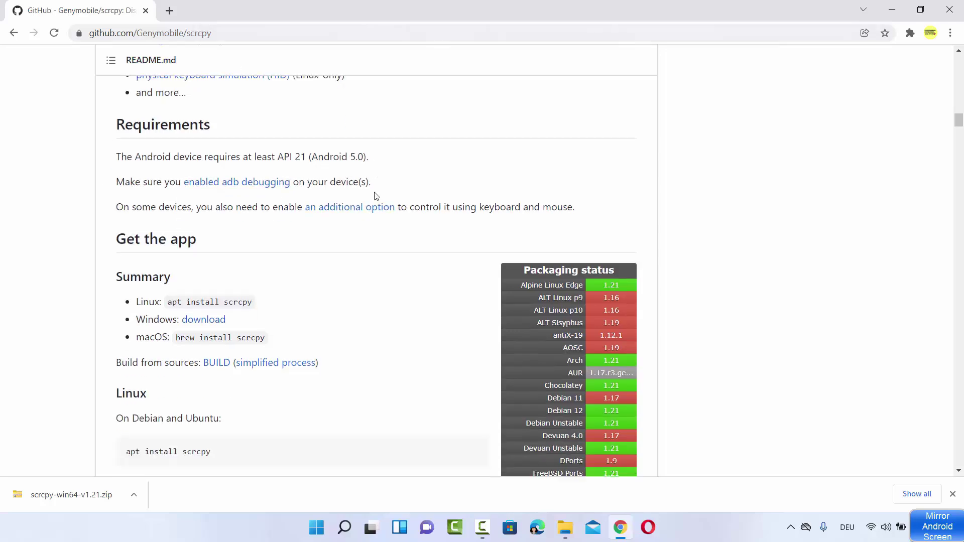
pyautogui.scroll(-6, 377, 201)
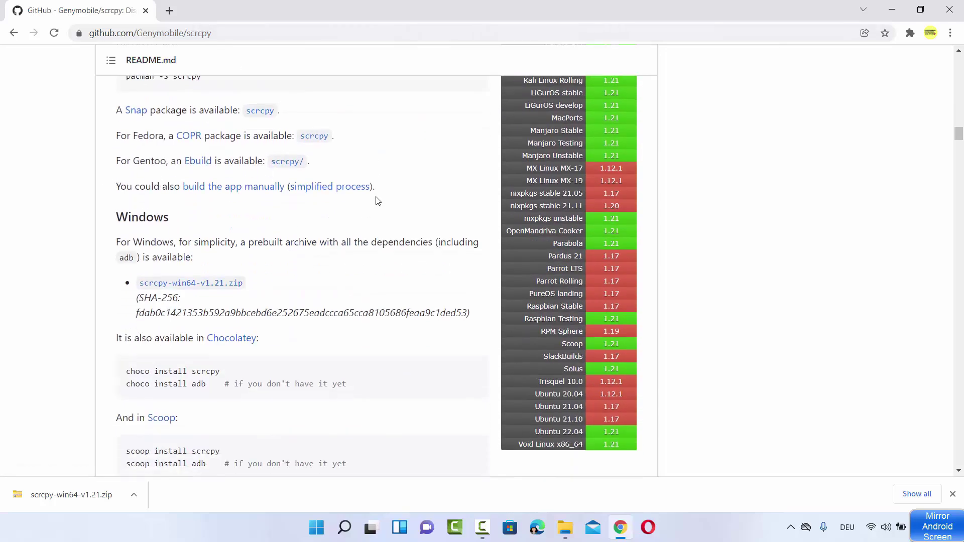
pyautogui.scroll(-6, 378, 201)
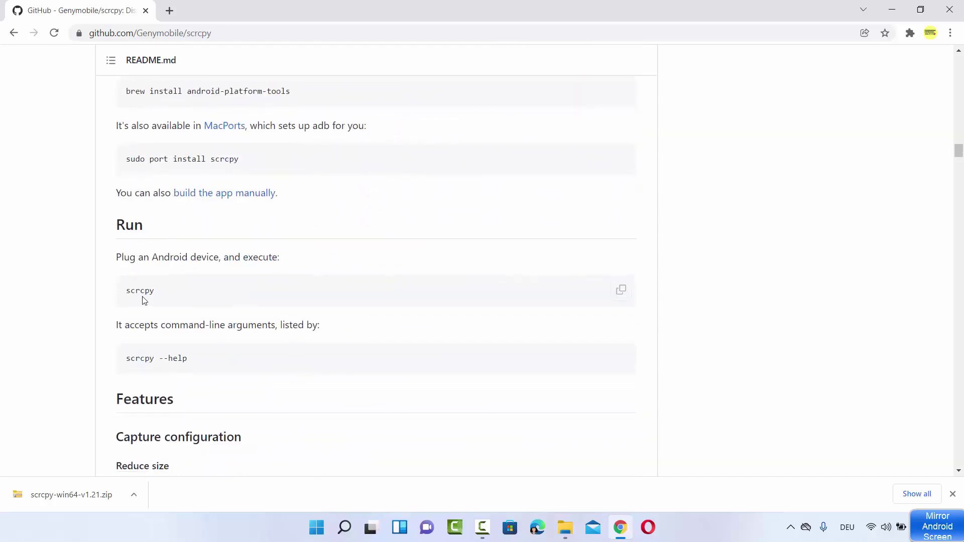
pyautogui.doubleClick(132, 290)
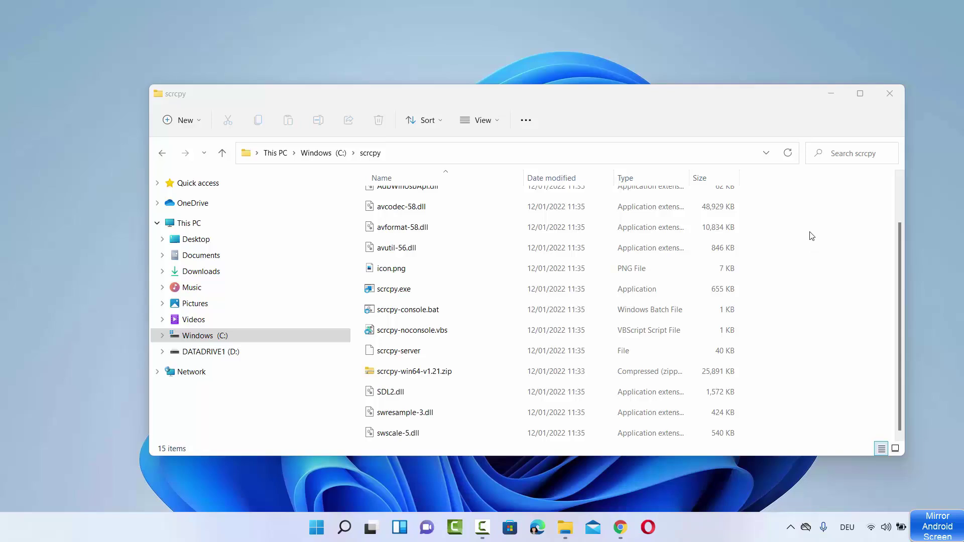
# Step: Open Windows Terminal (PowerShell) in C:\scrcpy from the folder's right-click menu
pyautogui.click(638, 152)
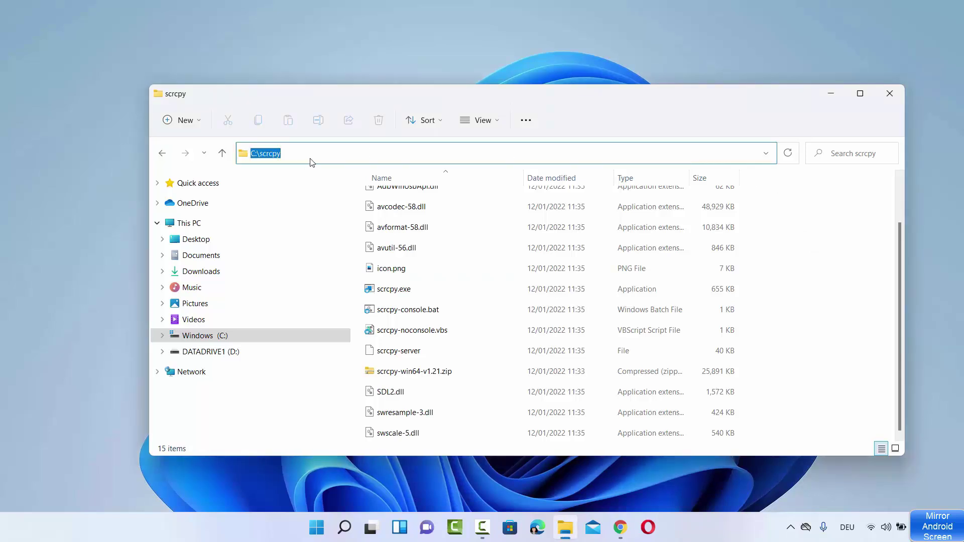
pyautogui.press('Escape')
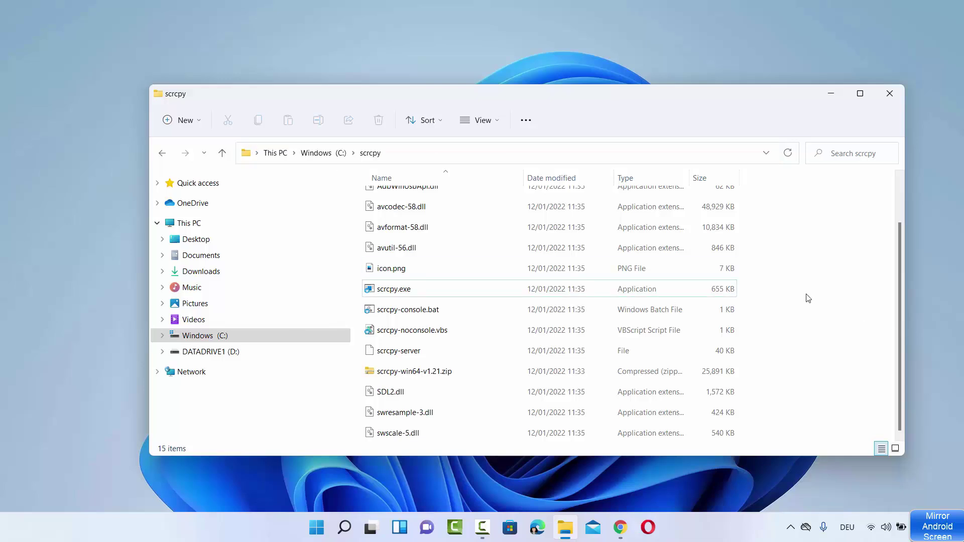
pyautogui.rightClick(807, 298)
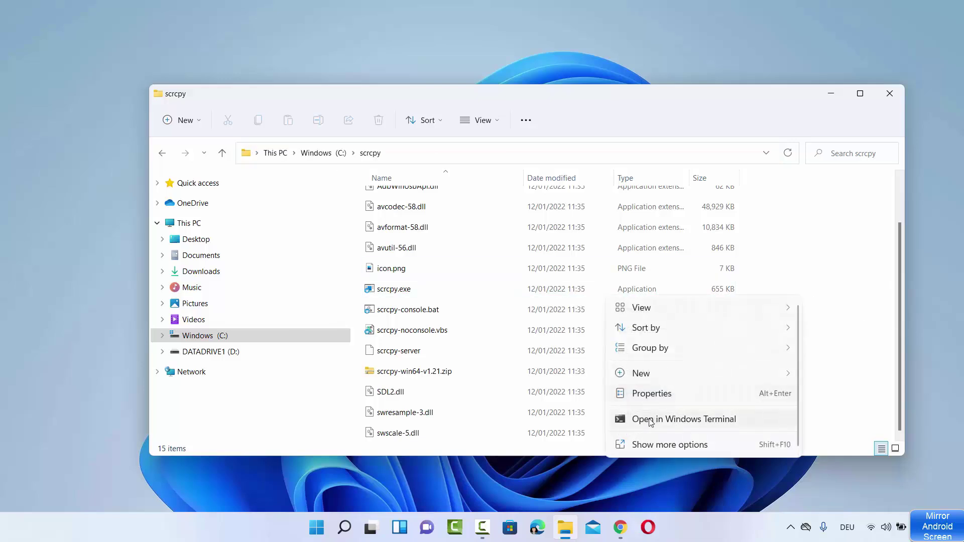
pyautogui.rightClick(843, 255)
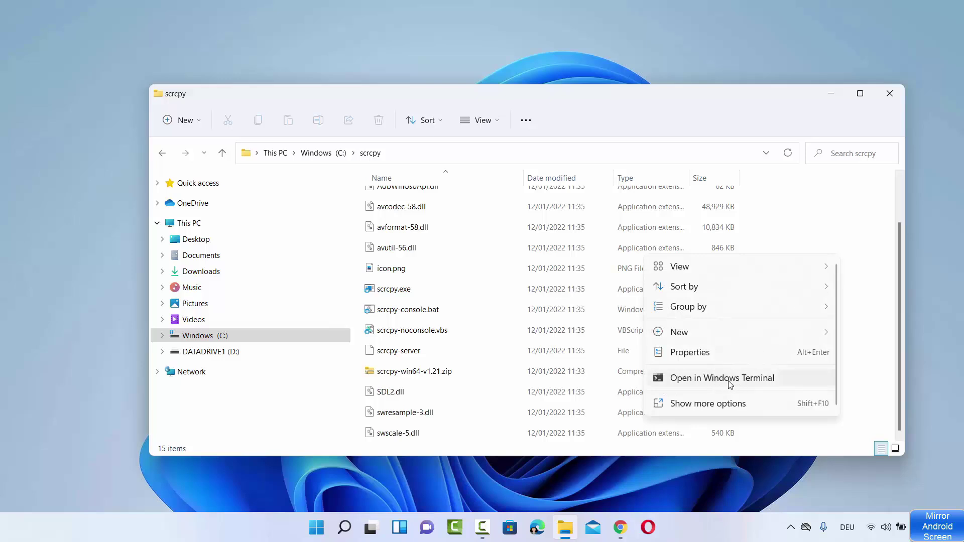
pyautogui.click(348, 527)
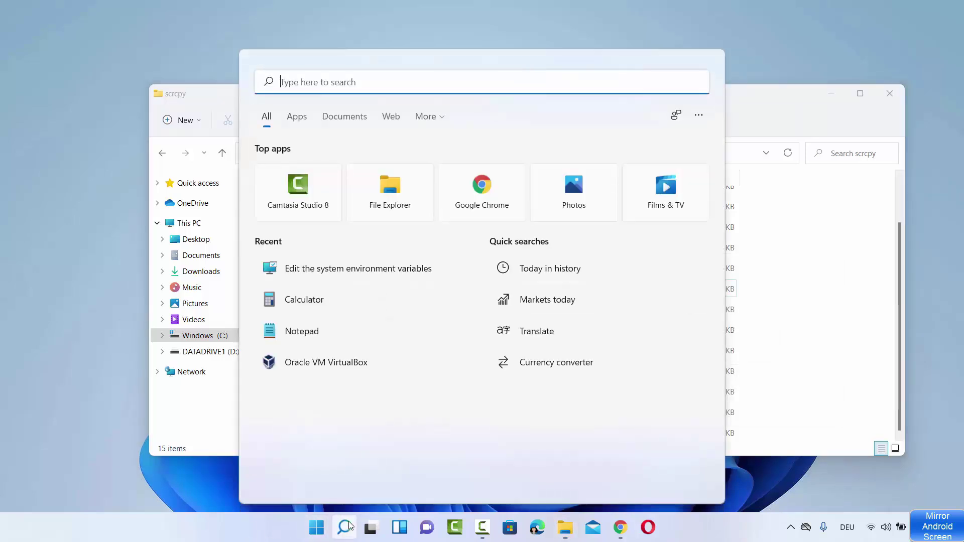
pyautogui.write('calculatorcmd')
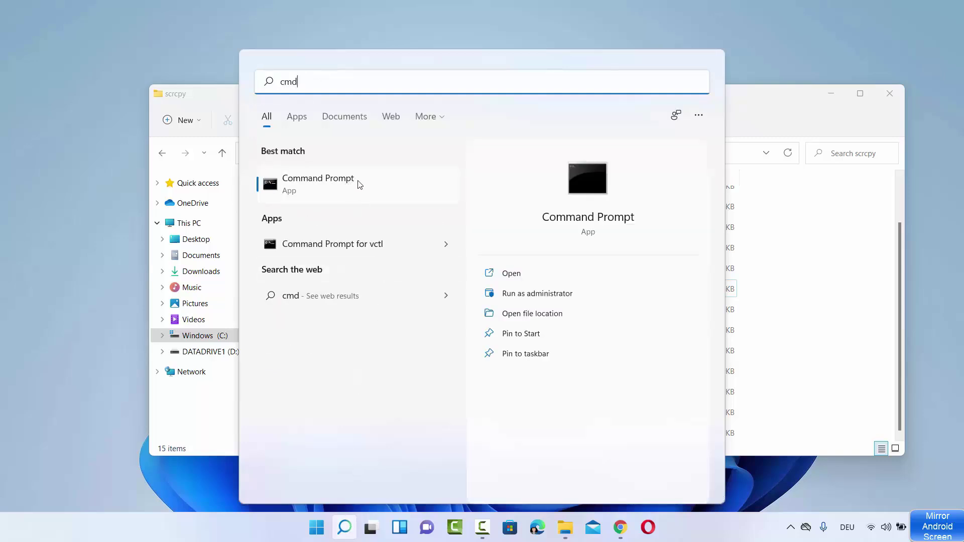
pyautogui.click(854, 323)
pyautogui.click(570, 152)
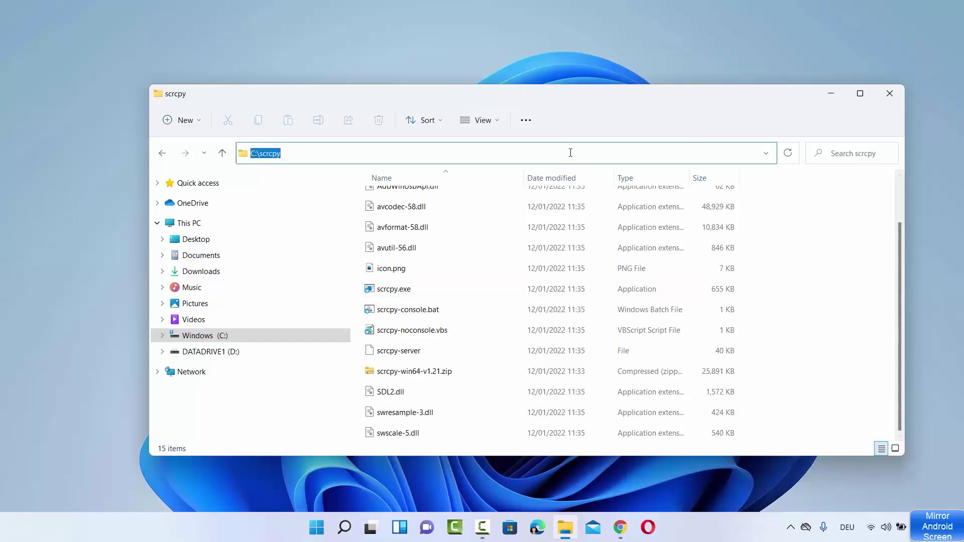
pyautogui.click(830, 320)
pyautogui.rightClick(830, 320)
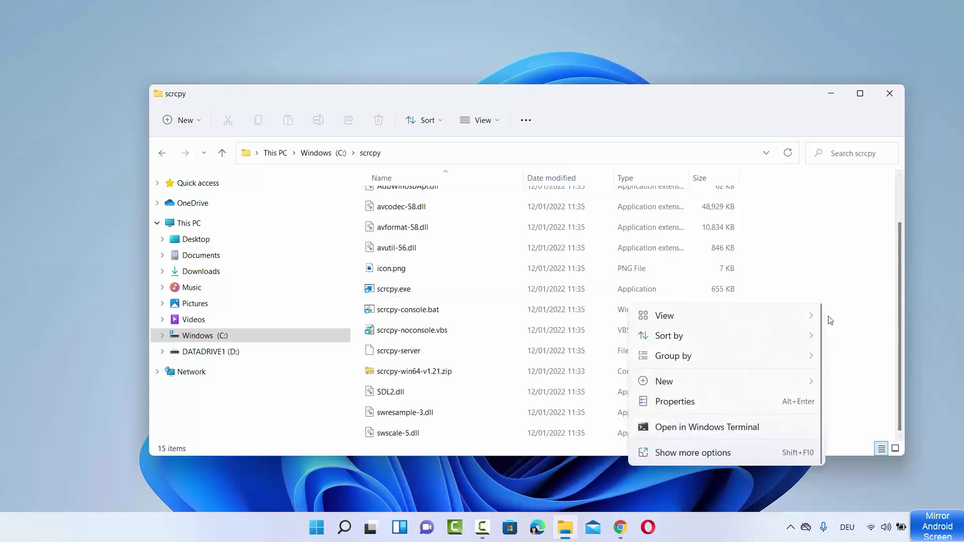
pyautogui.click(684, 428)
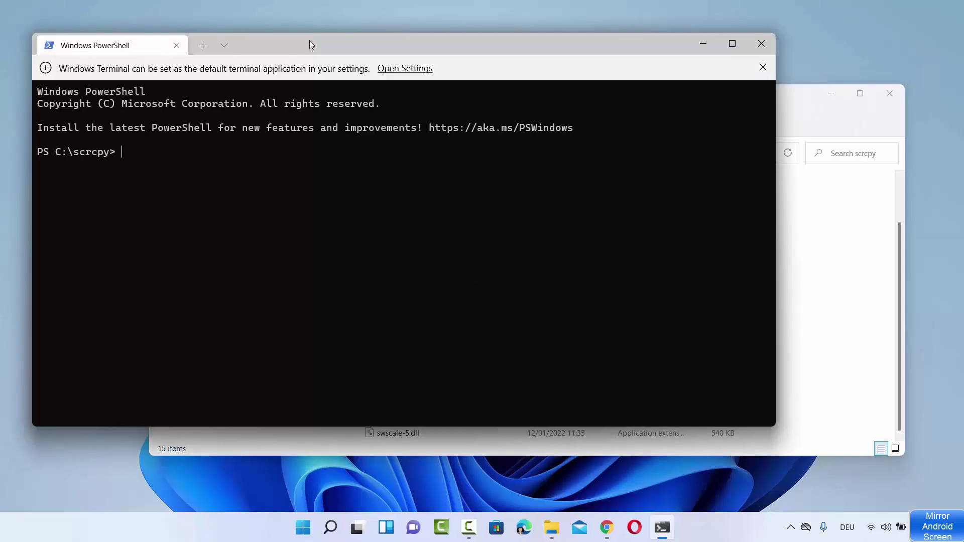
# Step: Reposition the terminal window and tab-complete 'scrcp' to .\scrcpy.exe
pyautogui.moveTo(309, 40); pyautogui.dragTo(430, 72)
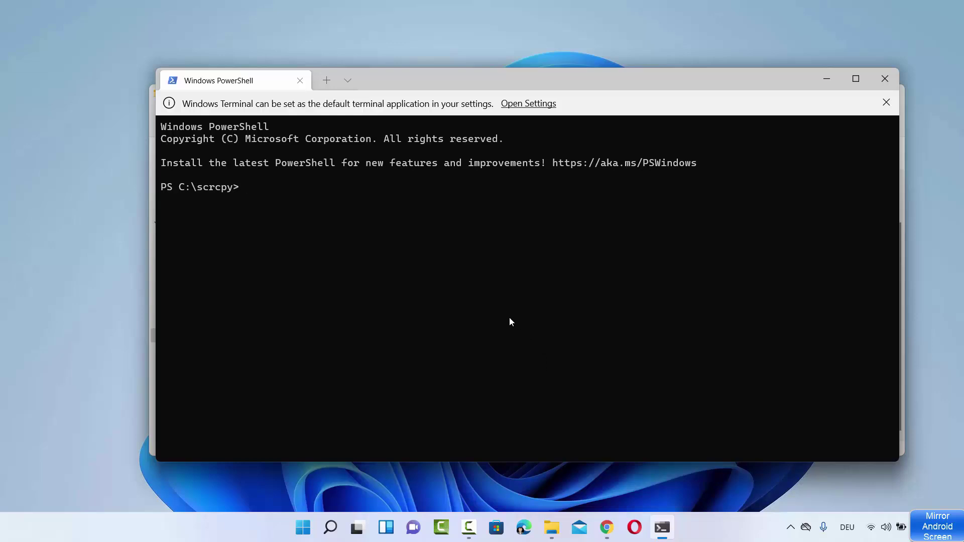
pyautogui.moveTo(563, 77); pyautogui.dragTo(528, 71)
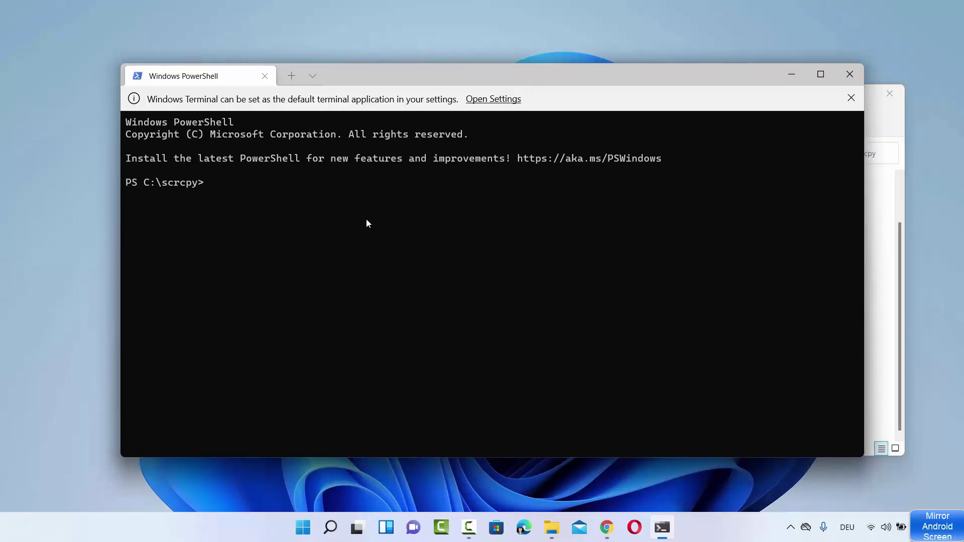
pyautogui.write('scrcp')
pyautogui.press('Tab')
# Step: Run .\scrcpy.exe to mirror the Redmi 6A, opening and closing its notification shade
pyautogui.press('Return')
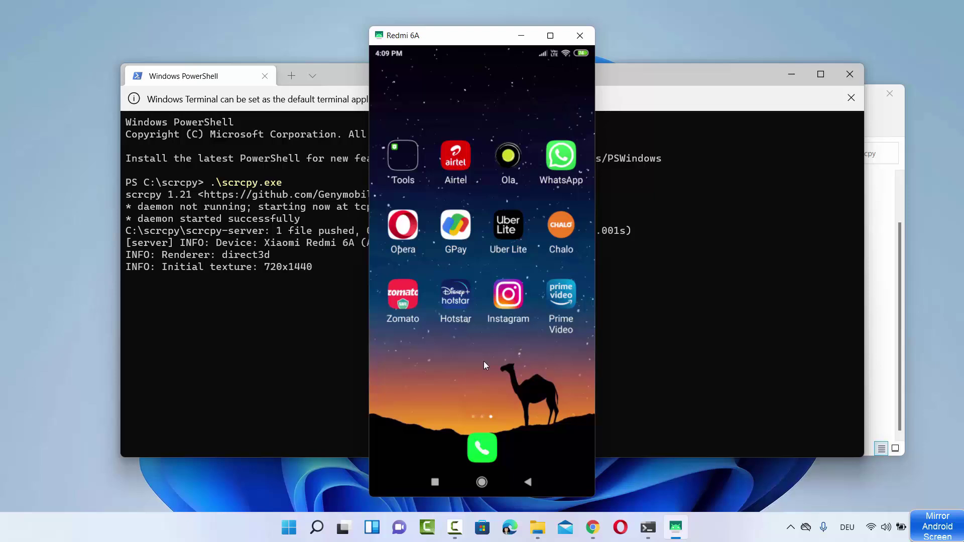
pyautogui.hotkey('alt', 'n')
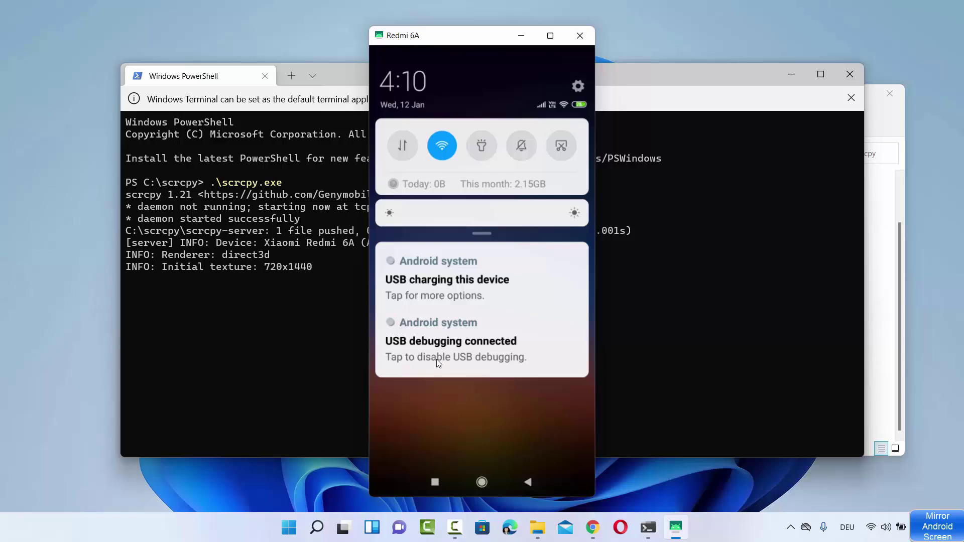
pyautogui.click(453, 408)
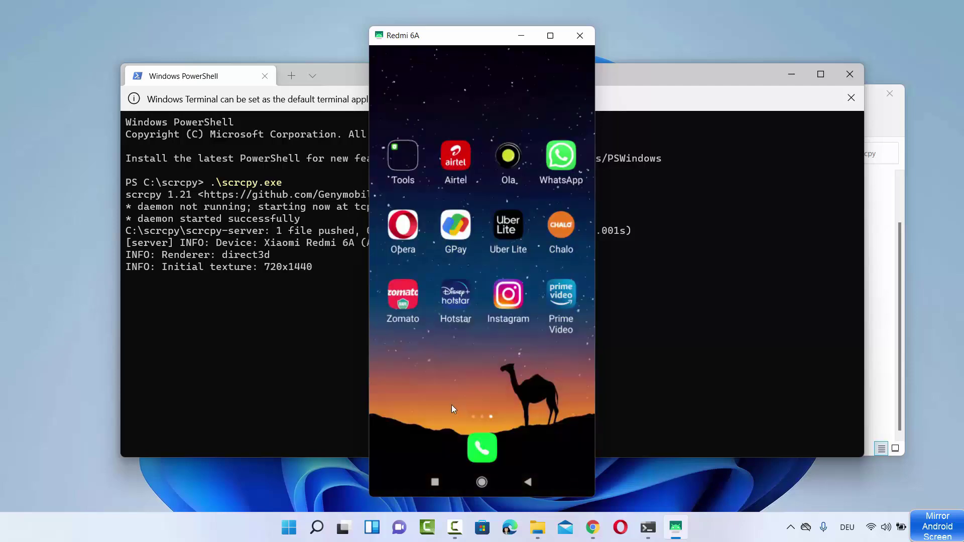
pyautogui.click(320, 348)
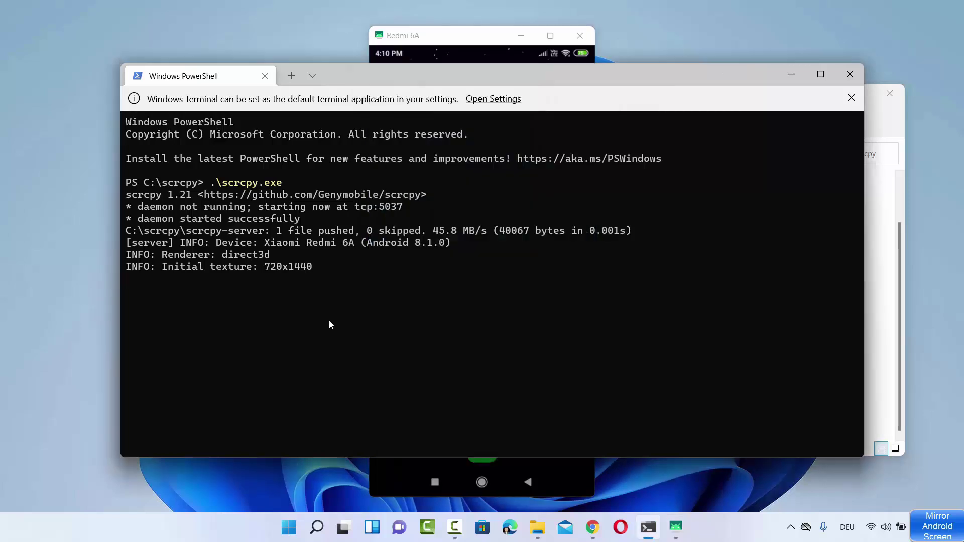
# Step: Stop scrcpy with Ctrl+C, close PowerShell, and reveal the C:\scrcpy path in Explorer
pyautogui.hotkey('ctrl', 'c')
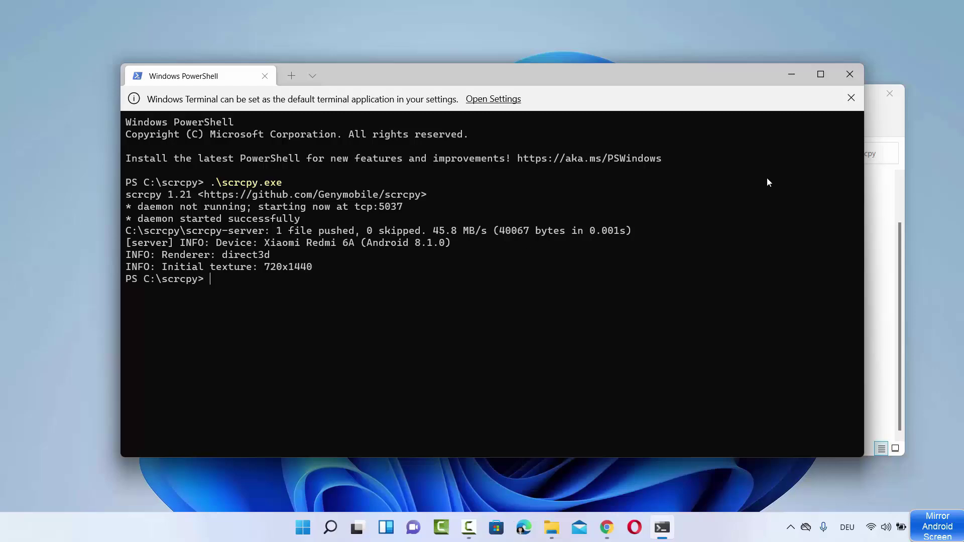
pyautogui.click(849, 75)
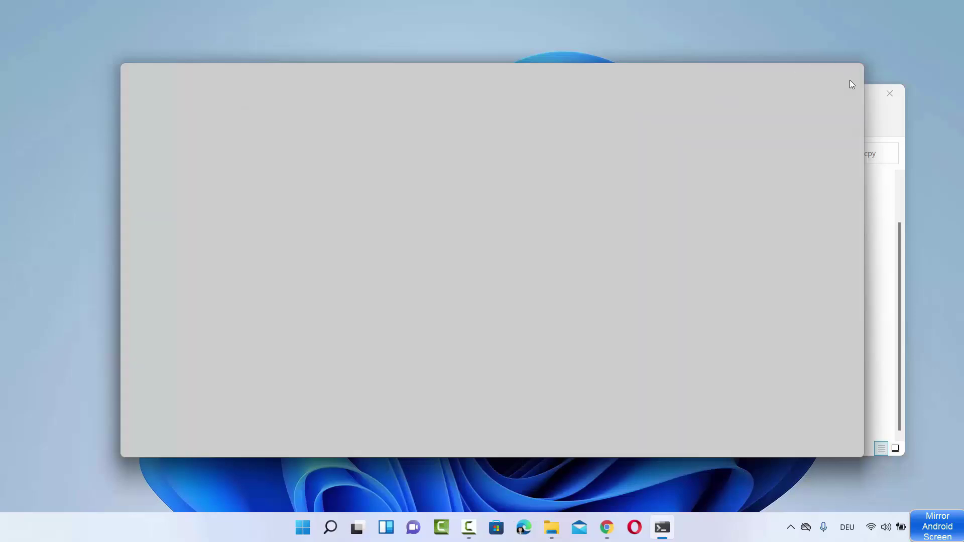
pyautogui.click(552, 154)
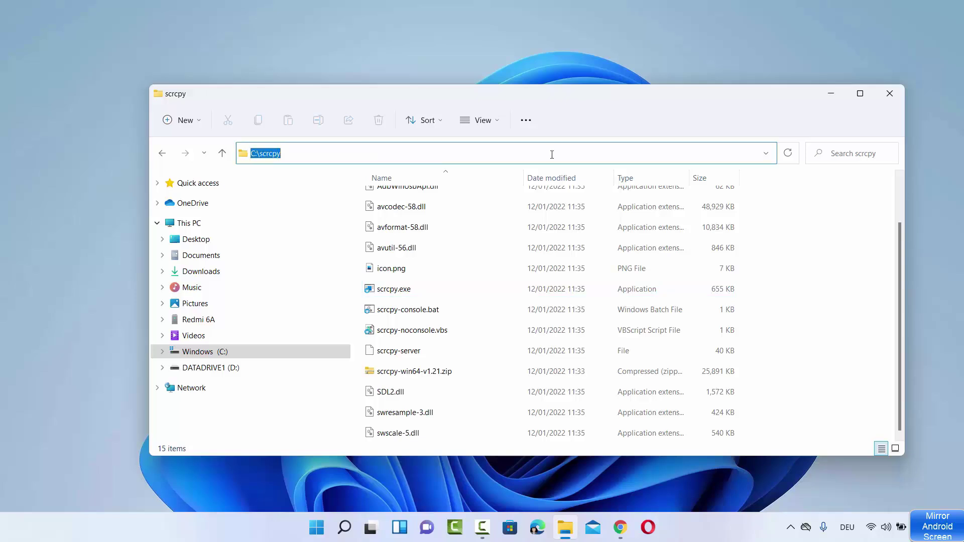
# Step: Open Command Prompt from Windows search and cd into C:\scrcpy using the copied path
pyautogui.click(337, 517)
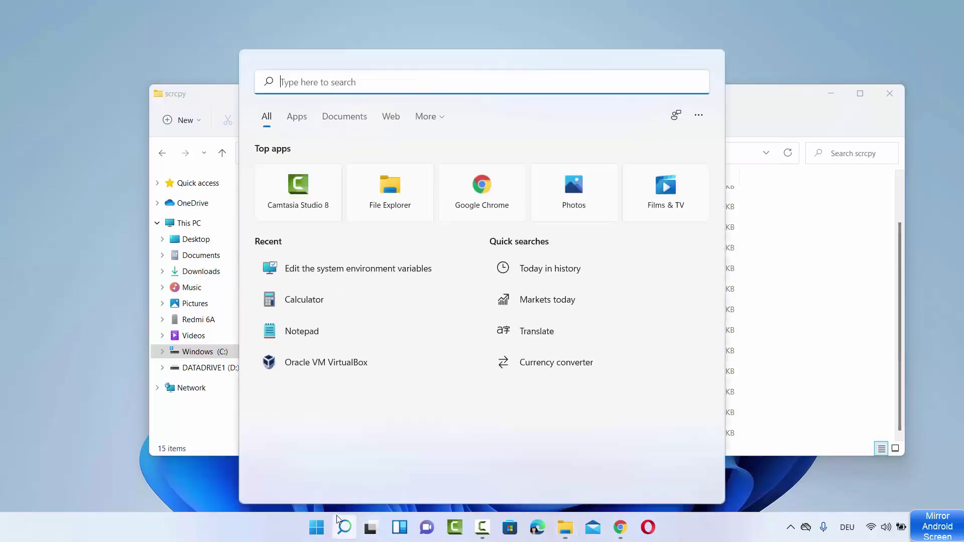
pyautogui.write('cmd')
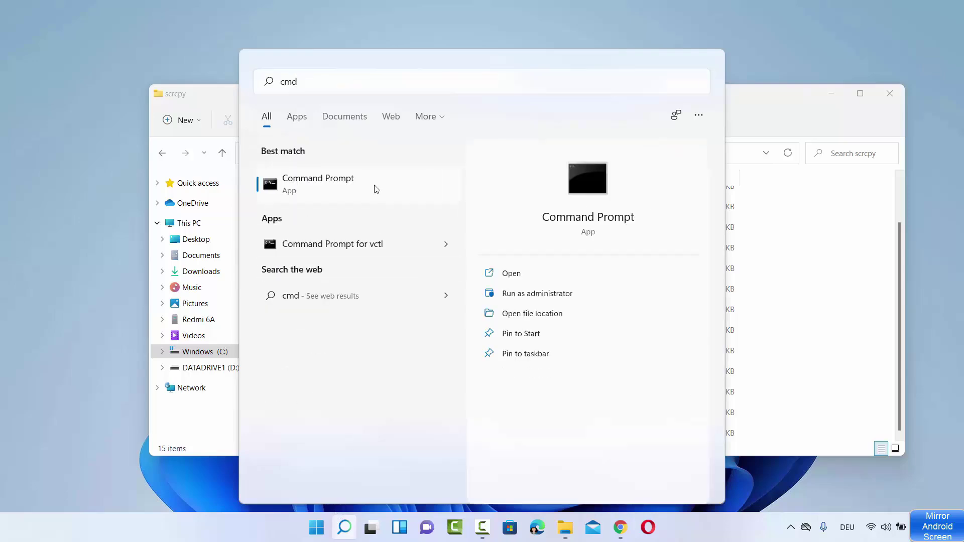
pyautogui.click(376, 189)
pyautogui.click(382, 201)
pyautogui.write('cd')
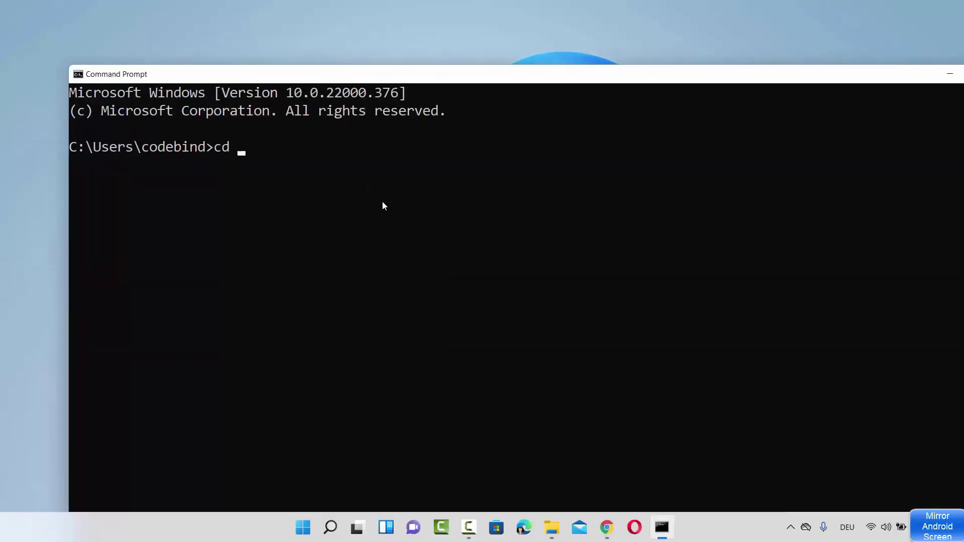
pyautogui.hotkey('ctrl', 'v')
pyautogui.press('Return')
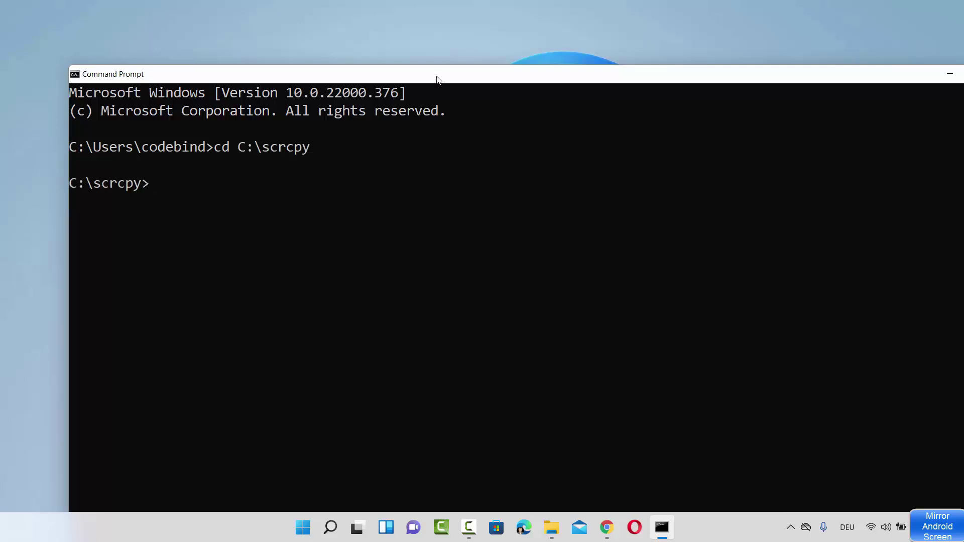
pyautogui.doubleClick(438, 75)
# Step: Run scrcpy in the maximized Command Prompt, then close the Redmi 6A mirror window
pyautogui.click(366, 137)
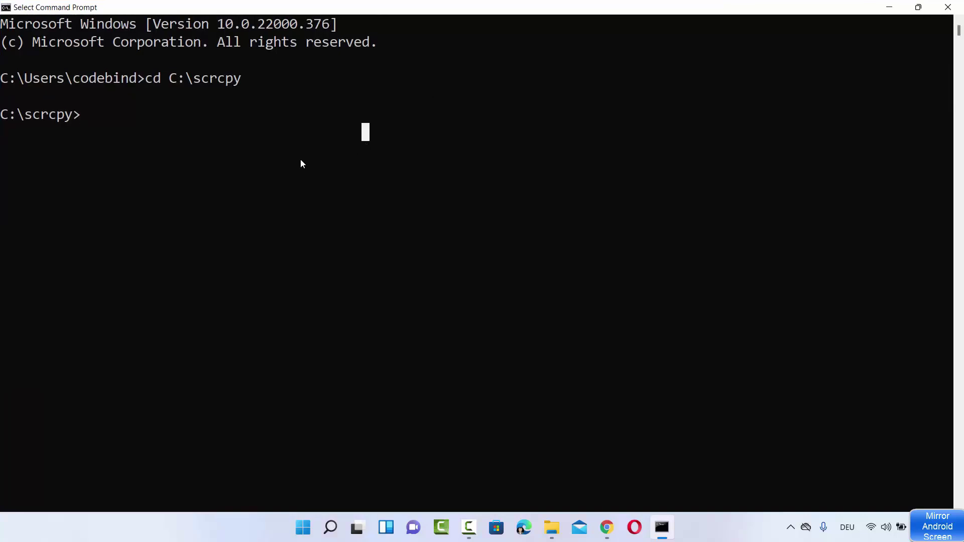
pyautogui.press('Escape')
pyautogui.write('sc')
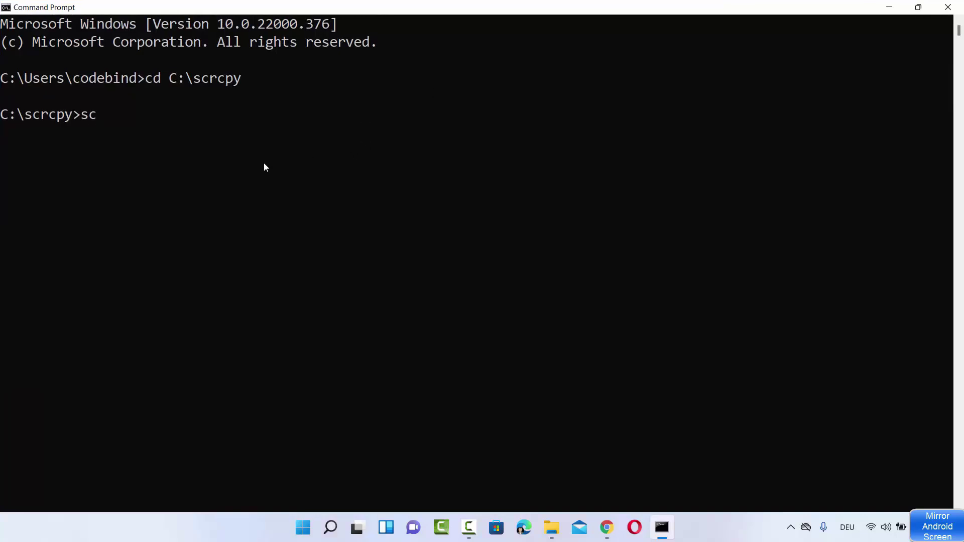
pyautogui.write('rc')
pyautogui.write('py.exe')
pyautogui.press('BackSpace')
pyautogui.press('BackSpace')
pyautogui.press('BackSpace')
pyautogui.press('BackSpace')
pyautogui.press('Return')
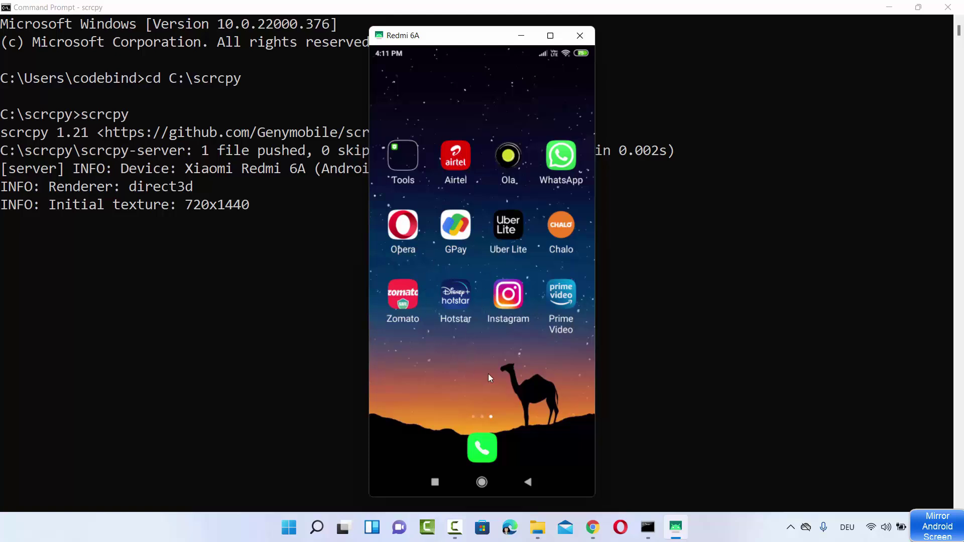
pyautogui.click(580, 37)
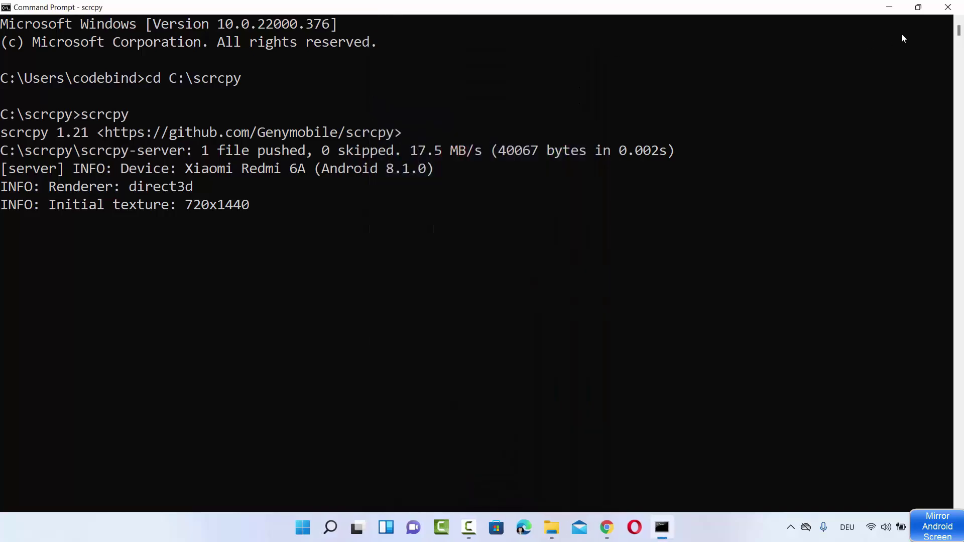
# Step: Reopen Command Prompt maximized and run scrcpy from the home folder, which reports it not recognized
pyautogui.click(948, 7)
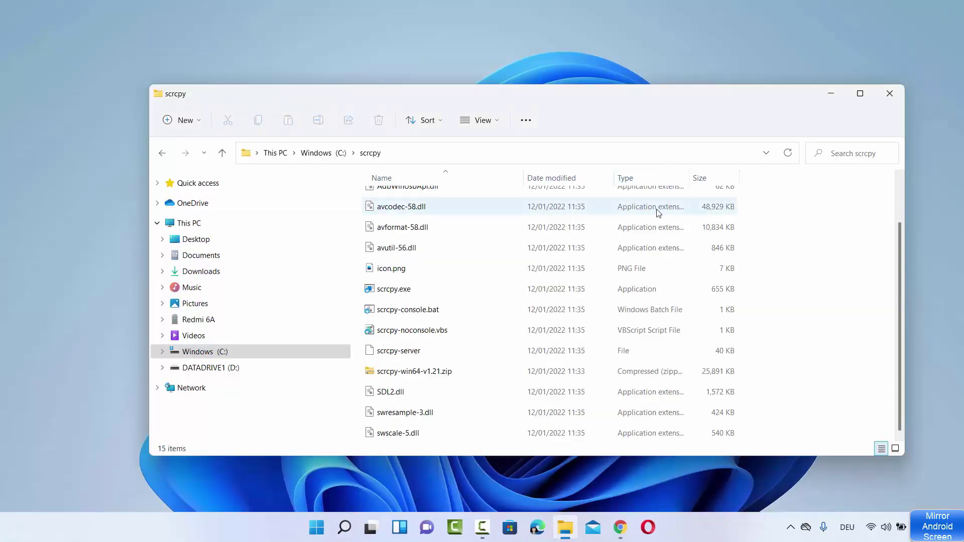
pyautogui.click(508, 154)
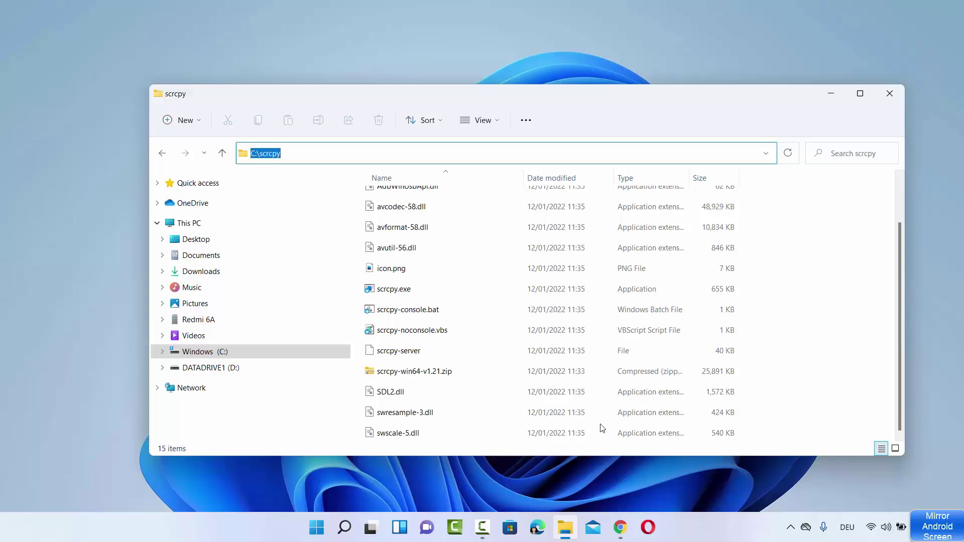
pyautogui.click(344, 527)
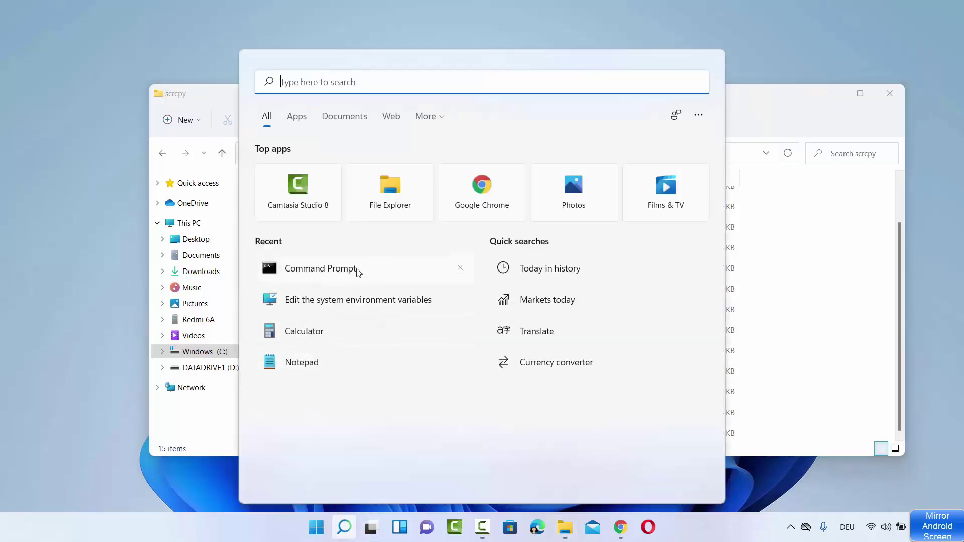
pyautogui.click(359, 272)
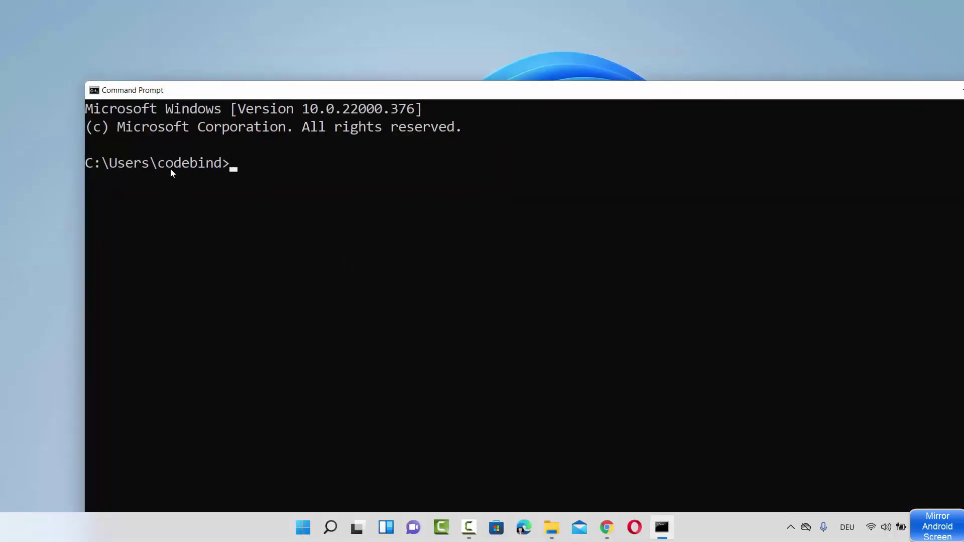
pyautogui.moveTo(390, 84); pyautogui.dragTo(498, 334)
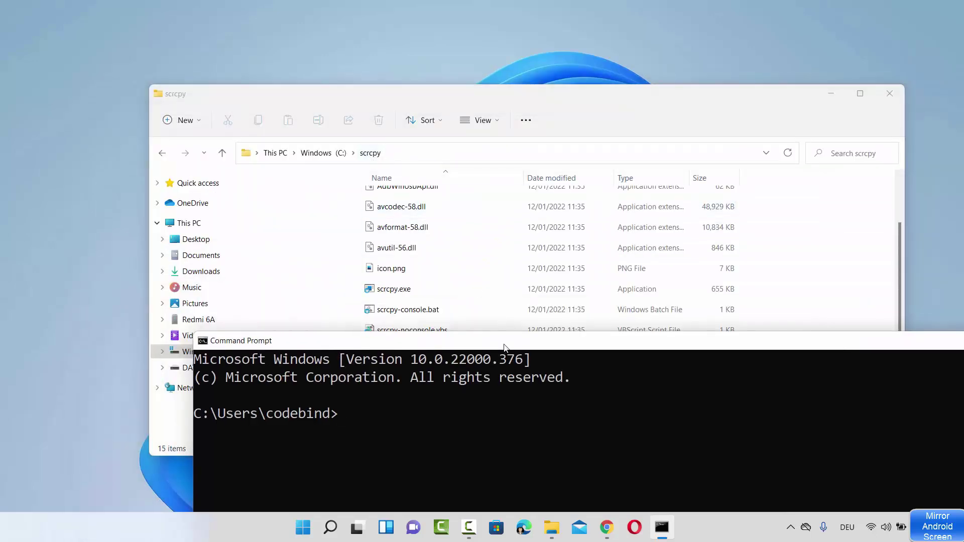
pyautogui.doubleClick(504, 345)
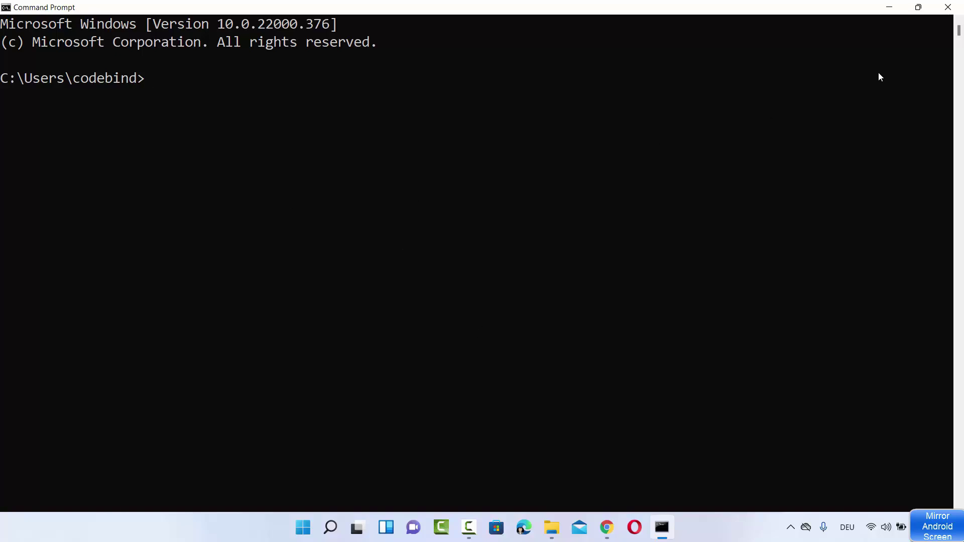
pyautogui.write('scrcpy')
pyautogui.press('Return')
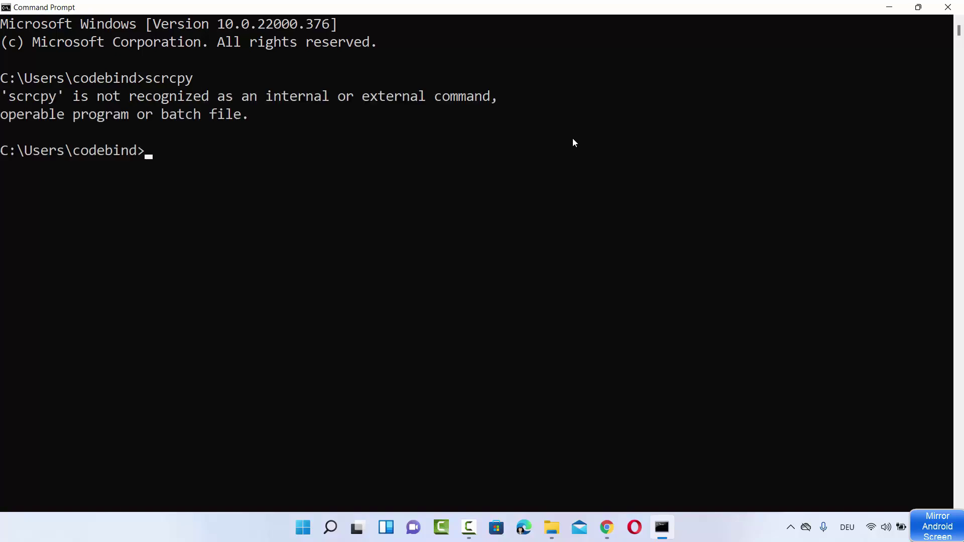
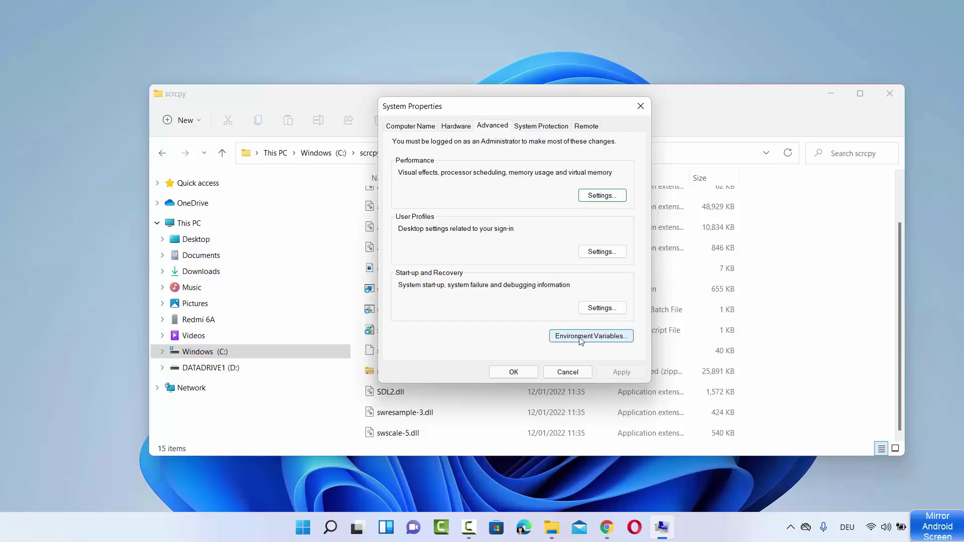
# Step: Add a new C:\scrcpy entry to the system Path variable in Environment Variables
pyautogui.click(587, 337)
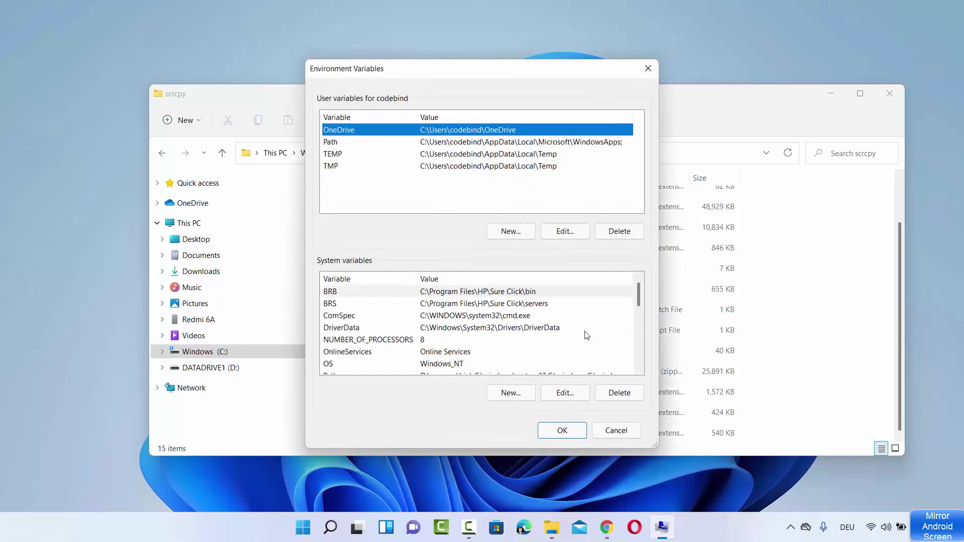
pyautogui.scroll(-1, 578, 329)
pyautogui.click(401, 341)
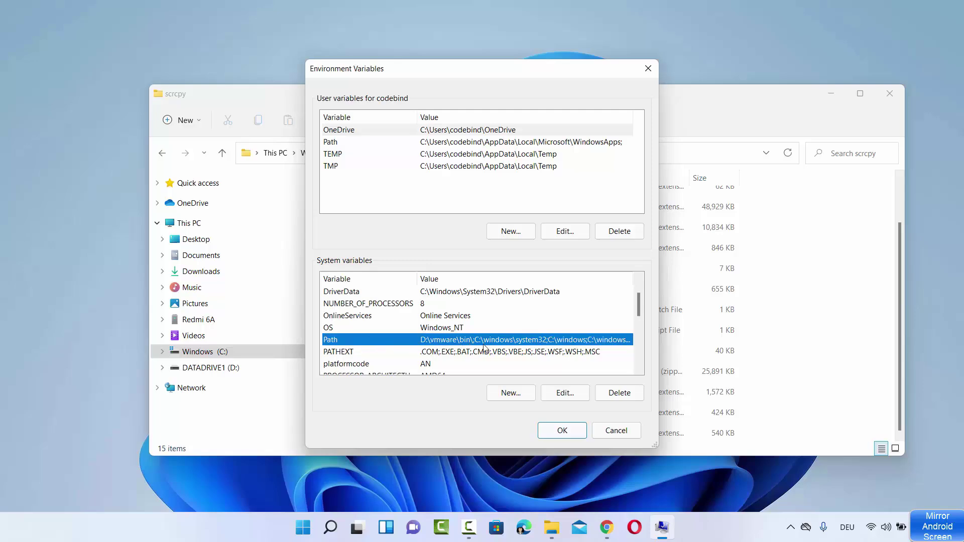
pyautogui.click(564, 395)
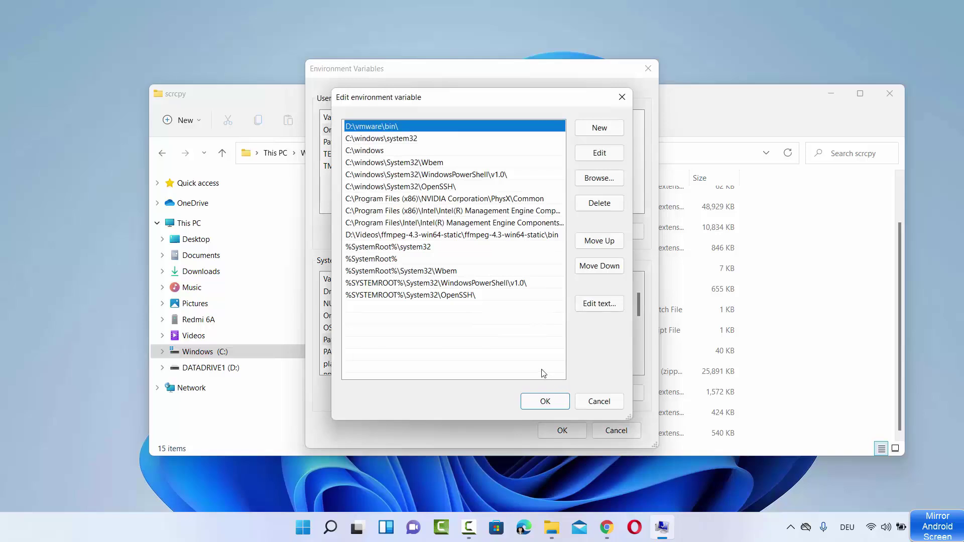
pyautogui.click(448, 314)
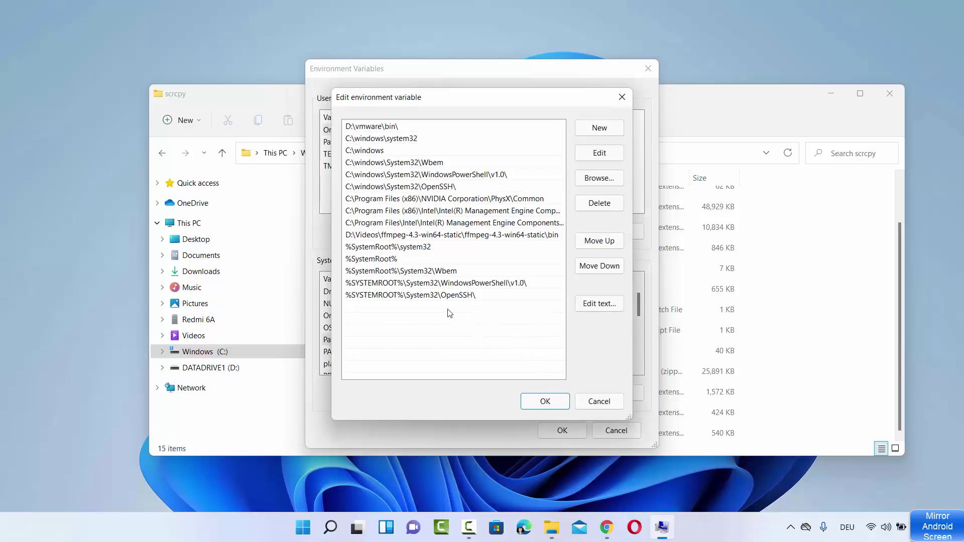
pyautogui.doubleClick(383, 312)
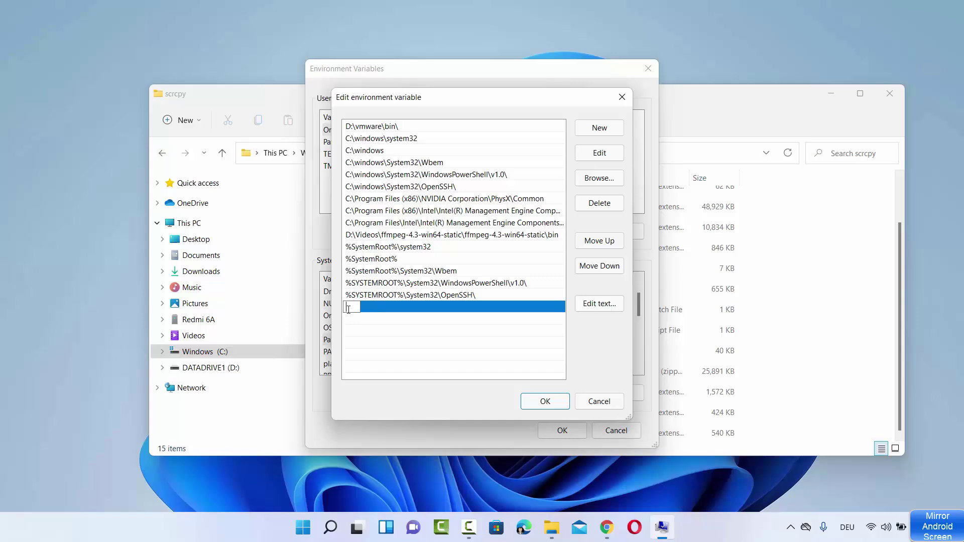
pyautogui.write('C:\\scrcpy')
pyautogui.click(448, 337)
# Step: Confirm the Path edit with OK and close Environment Variables and System Properties
pyautogui.click(540, 402)
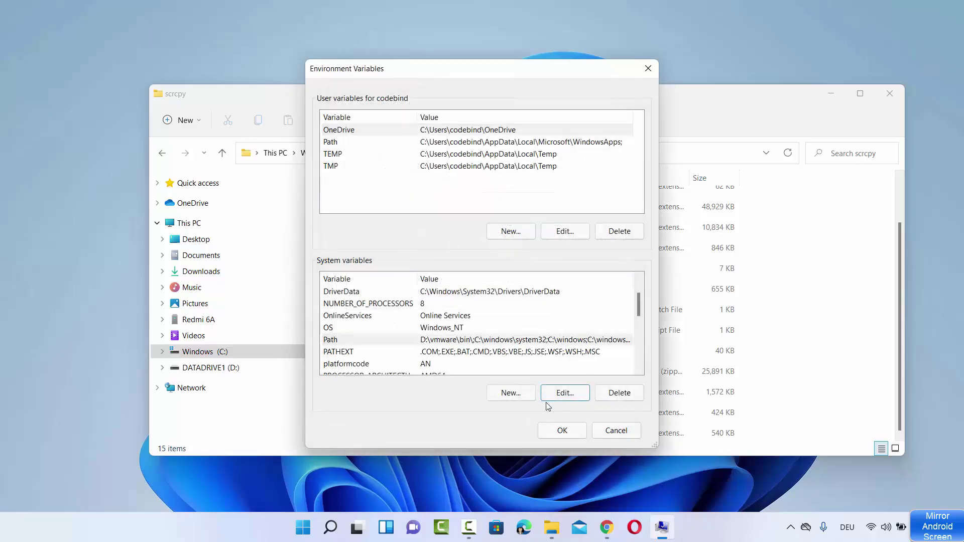
pyautogui.click(560, 431)
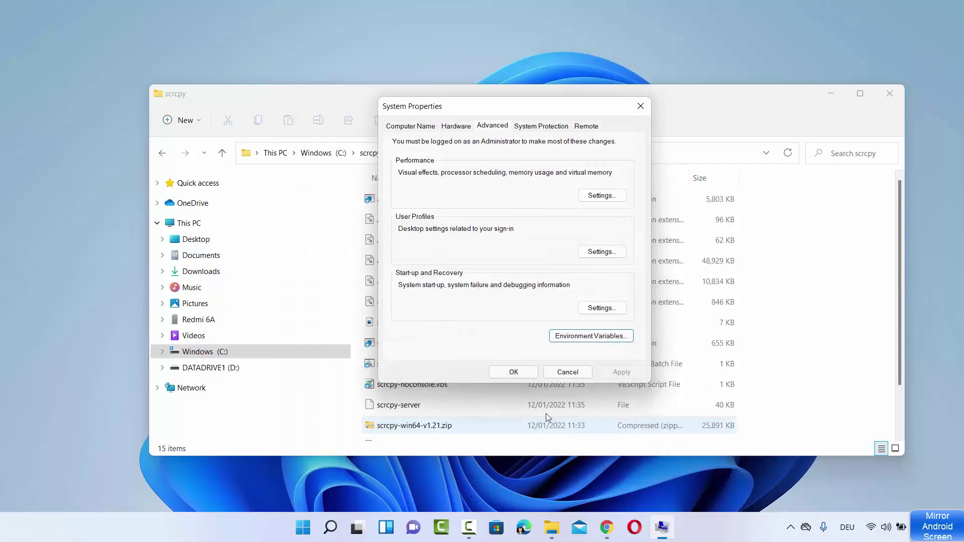
pyautogui.click(513, 372)
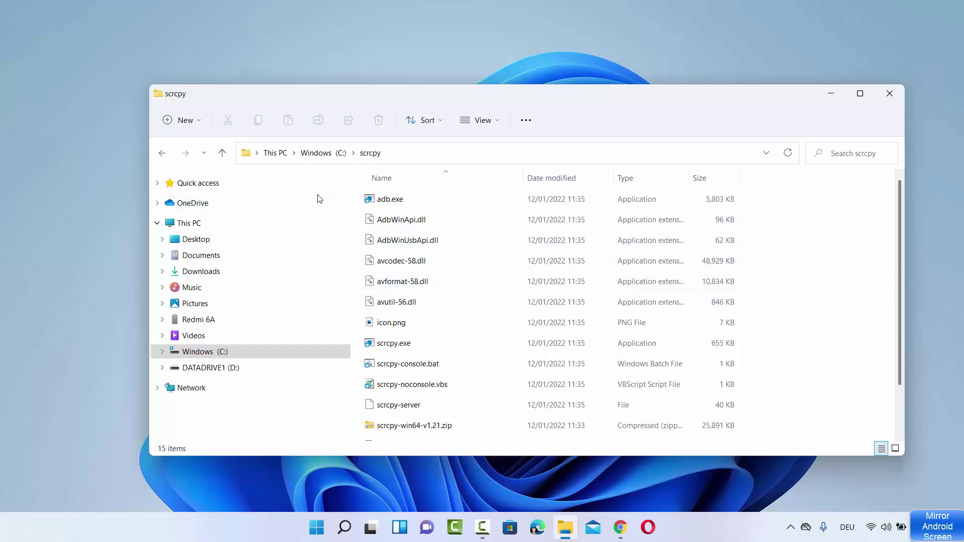
pyautogui.click(345, 527)
# Step: Run scrcpy in a maximized Command Prompt to mirror the Redmi 6A's lock screen
pyautogui.click(335, 303)
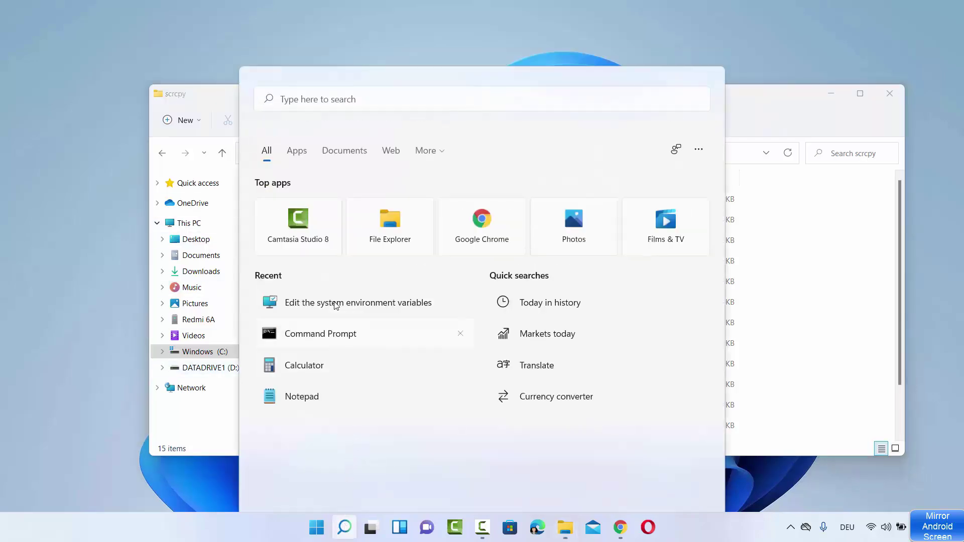
pyautogui.doubleClick(383, 112)
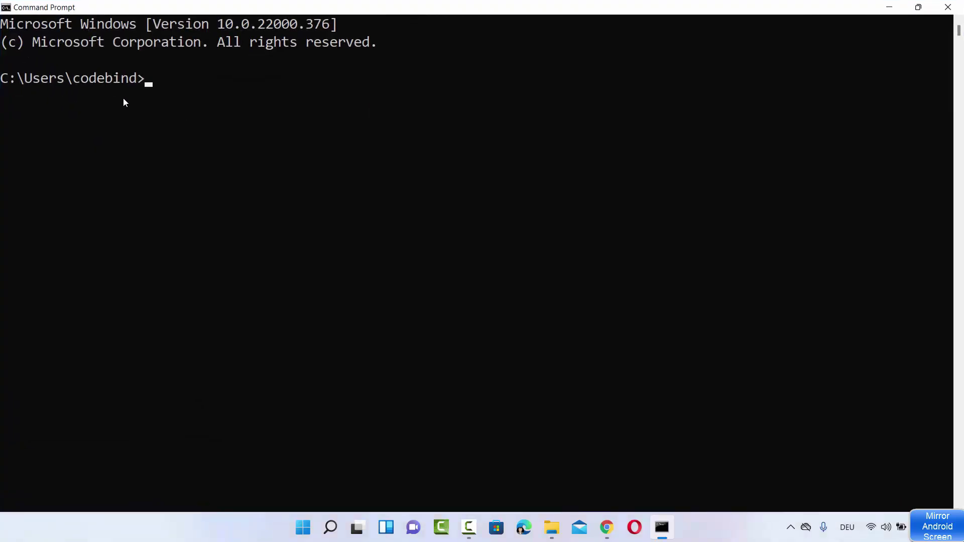
pyautogui.click(210, 100)
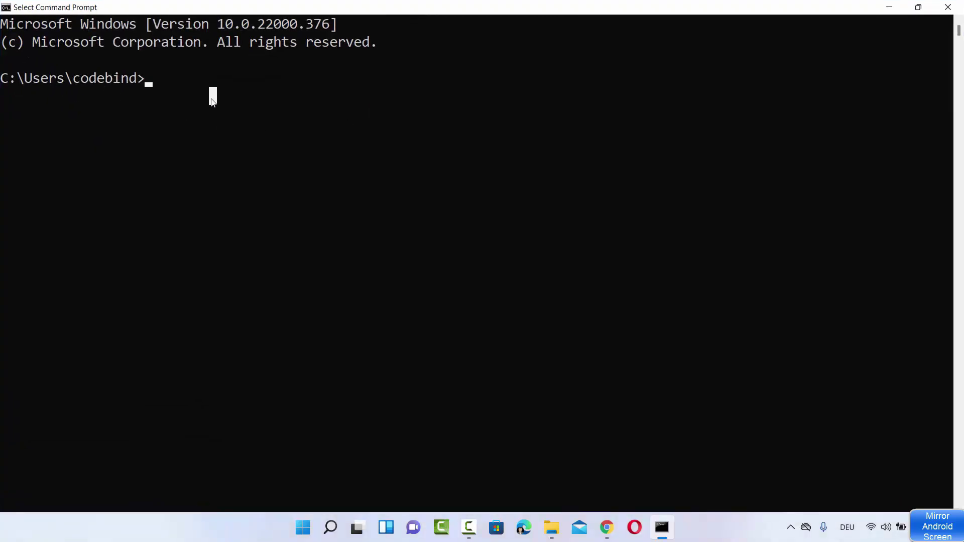
pyautogui.write('scrcp')
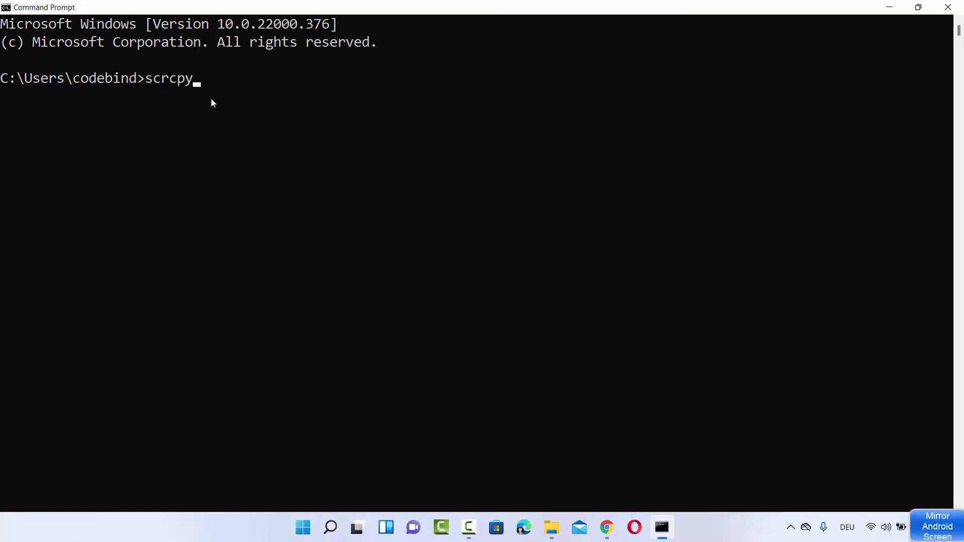
pyautogui.write('y')
pyautogui.press('Return')
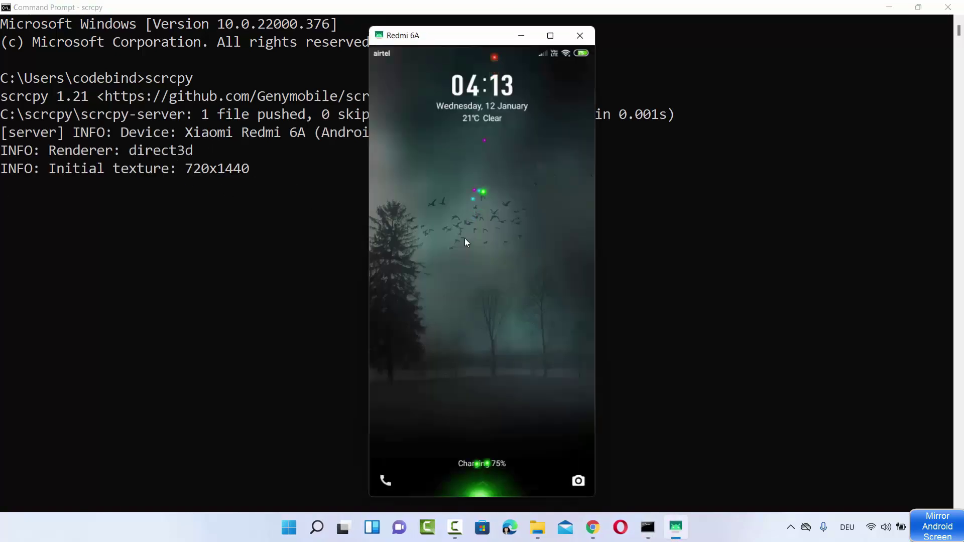
# Step: Bring up the mirrored phone's PIN pad with Alt+M and enter the phone's PIN
pyautogui.hotkey('alt', 'm')
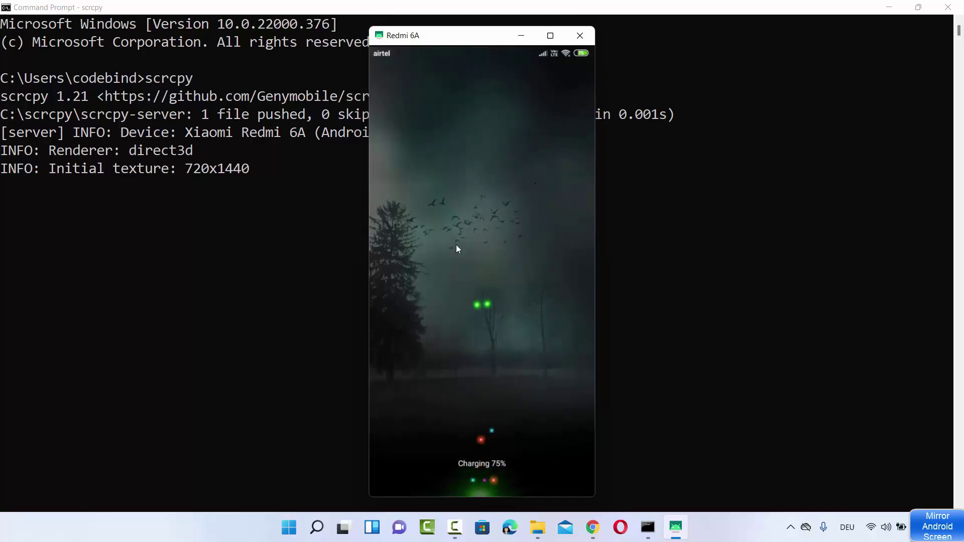
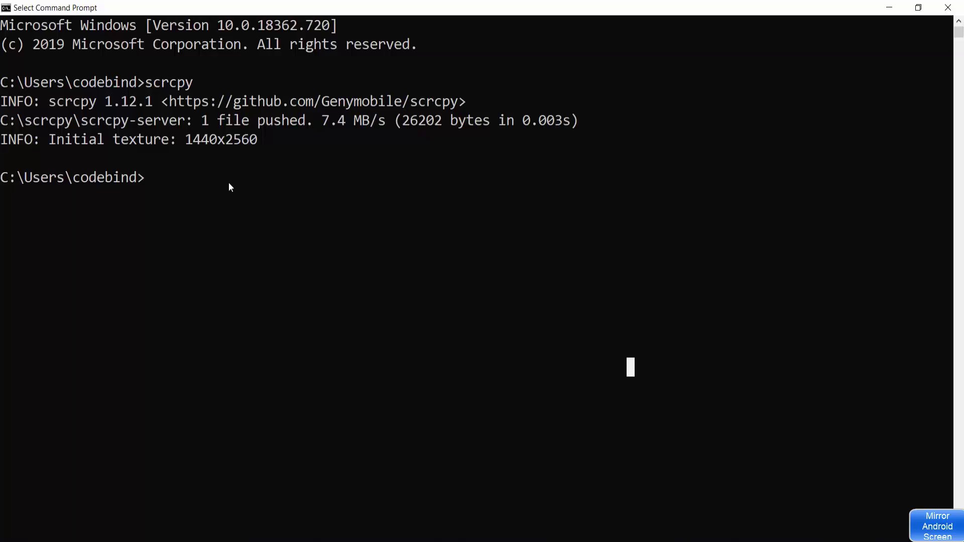
# Step: Rerun scrcpy to mirror the DUK-L09 phone and expand its notification shade with Ctrl+N
pyautogui.click(149, 178)
pyautogui.write('s')
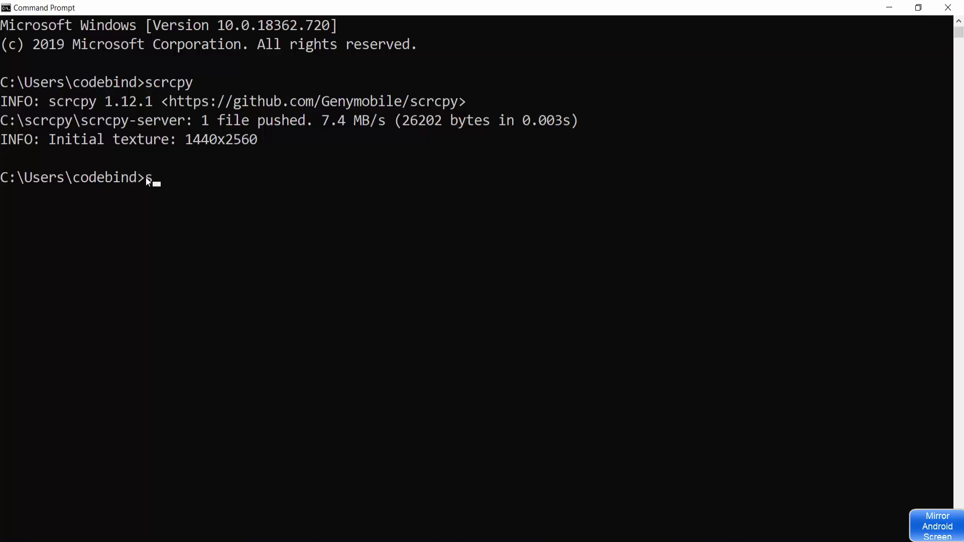
pyautogui.write('crcpy')
pyautogui.press('Return')
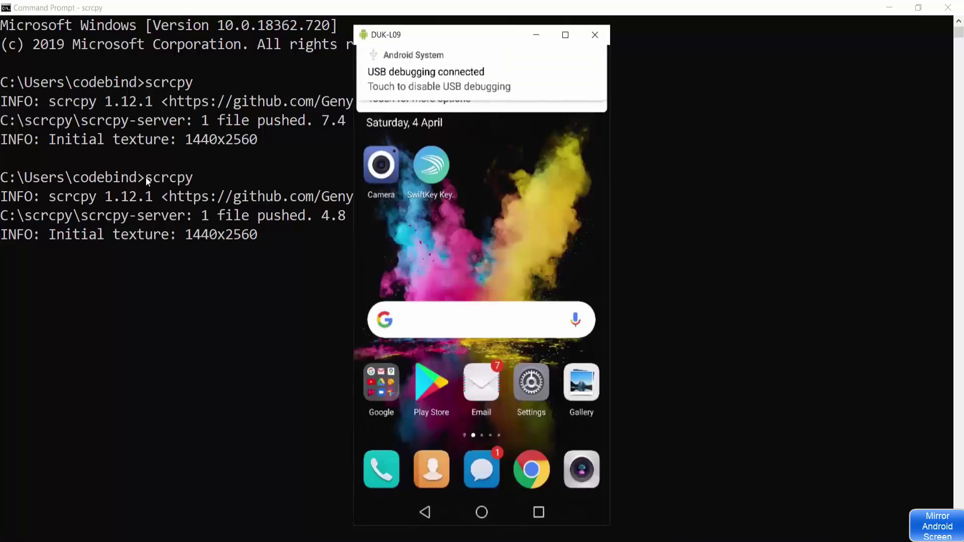
pyautogui.hotkey('ctrl', 'n')
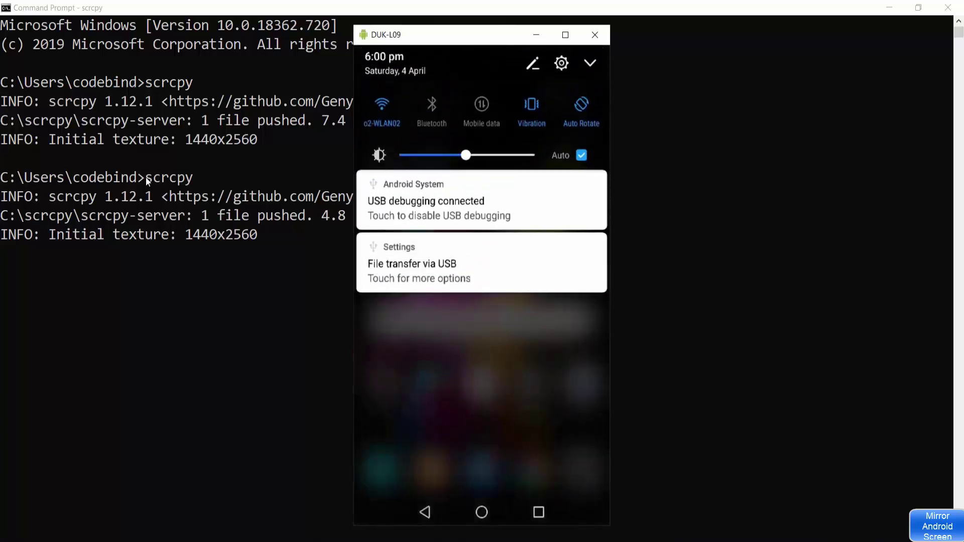